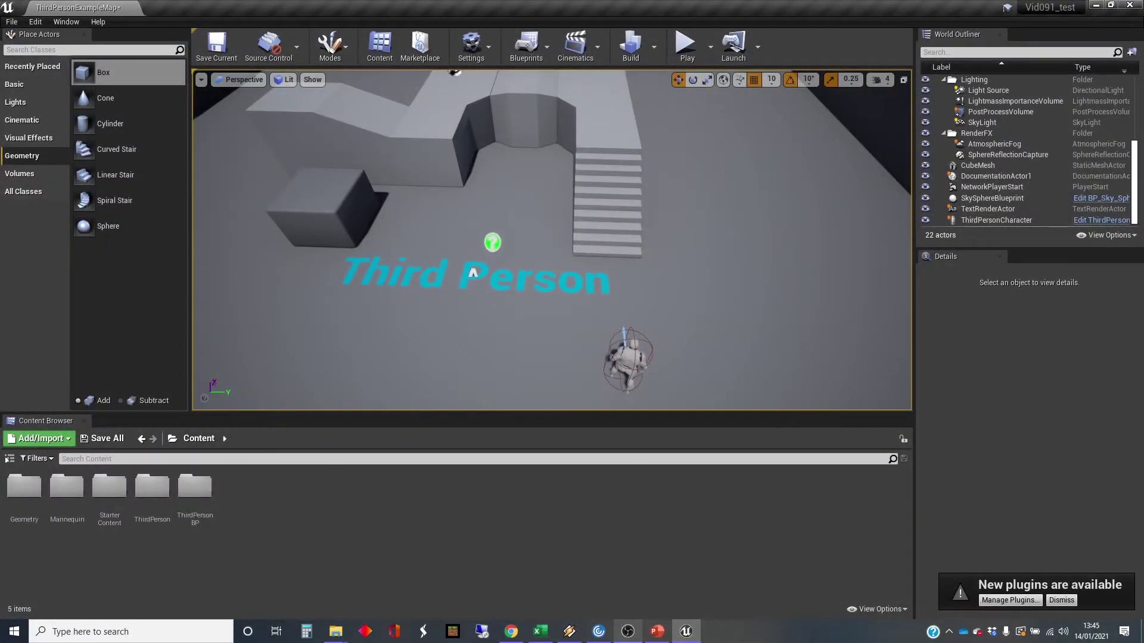
Place an additive box brush on the open floor beside the Third Person text, near the existing cube
{"action": "right_click_drag", "start_coordinate": [551, 240], "coordinate": [519, 234]}
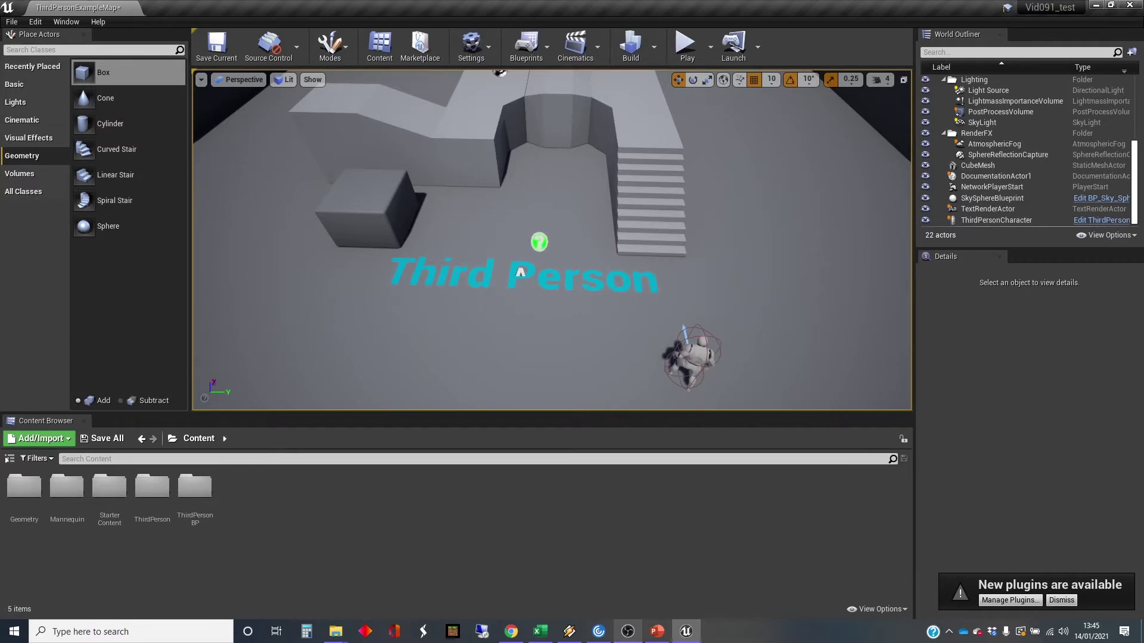
{"action": "mouse_move", "coordinate": [551, 240]}
{"action": "right_mouse_down"}
{"action": "mouse_move", "coordinate": [580, 213]}
{"action": "mouse_move", "coordinate": [538, 239]}
{"action": "mouse_move", "coordinate": [569, 236]}
{"action": "mouse_move", "coordinate": [543, 246]}
{"action": "right_mouse_up"}
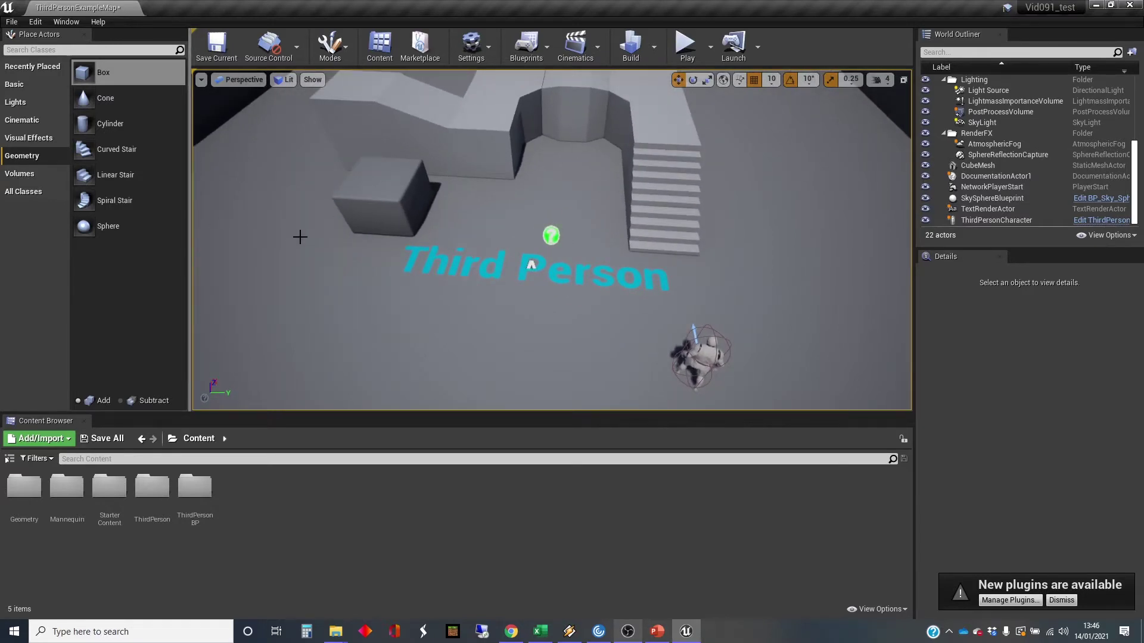
{"action": "middle_click_drag", "start_coordinate": [435, 270], "coordinate": [441, 241]}
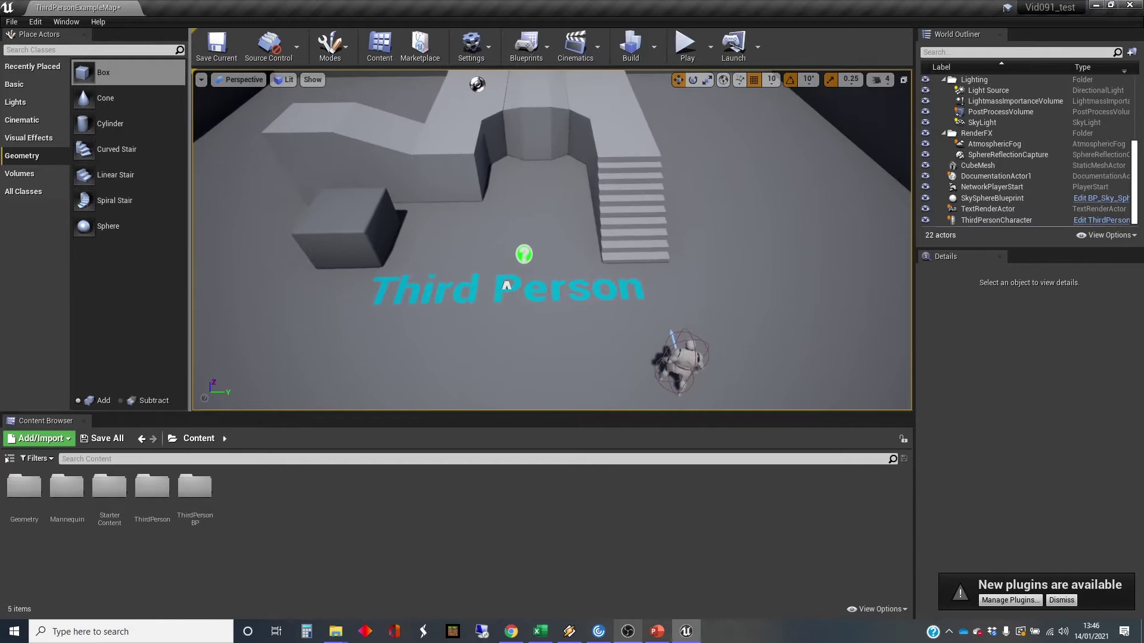
{"action": "right_click_drag", "start_coordinate": [506, 242], "coordinate": [466, 247]}
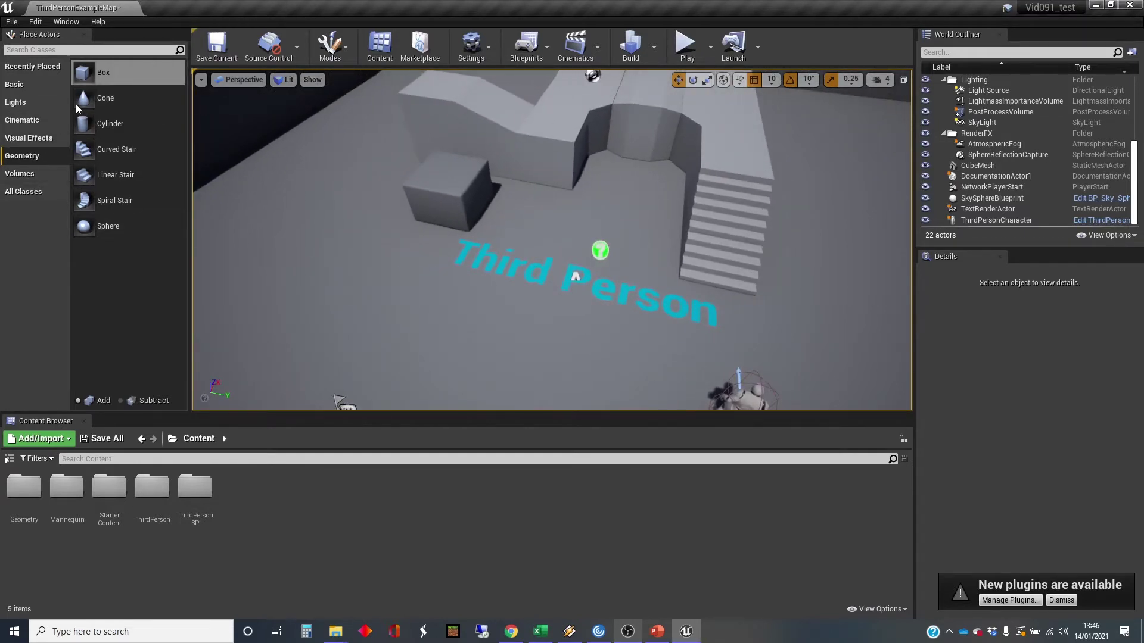
{"action": "mouse_move", "coordinate": [83, 72]}
{"action": "left_mouse_down"}
{"action": "mouse_move", "coordinate": [314, 285]}
{"action": "mouse_move", "coordinate": [350, 298]}
{"action": "mouse_move", "coordinate": [331, 291]}
{"action": "left_mouse_up"}
{"action": "mouse_move", "coordinate": [403, 302]}
{"action": "right_mouse_down"}
{"action": "mouse_move", "coordinate": [360, 311]}
{"action": "mouse_move", "coordinate": [302, 272]}
{"action": "mouse_move", "coordinate": [313, 274]}
{"action": "right_mouse_up"}
{"action": "key", "text": "w"}
{"action": "key", "text": "d"}
{"action": "key", "text": "a"}
{"action": "key", "text": "d"}
{"action": "key", "text": "a"}
{"action": "key", "text": "d"}
{"action": "key", "text": "a"}
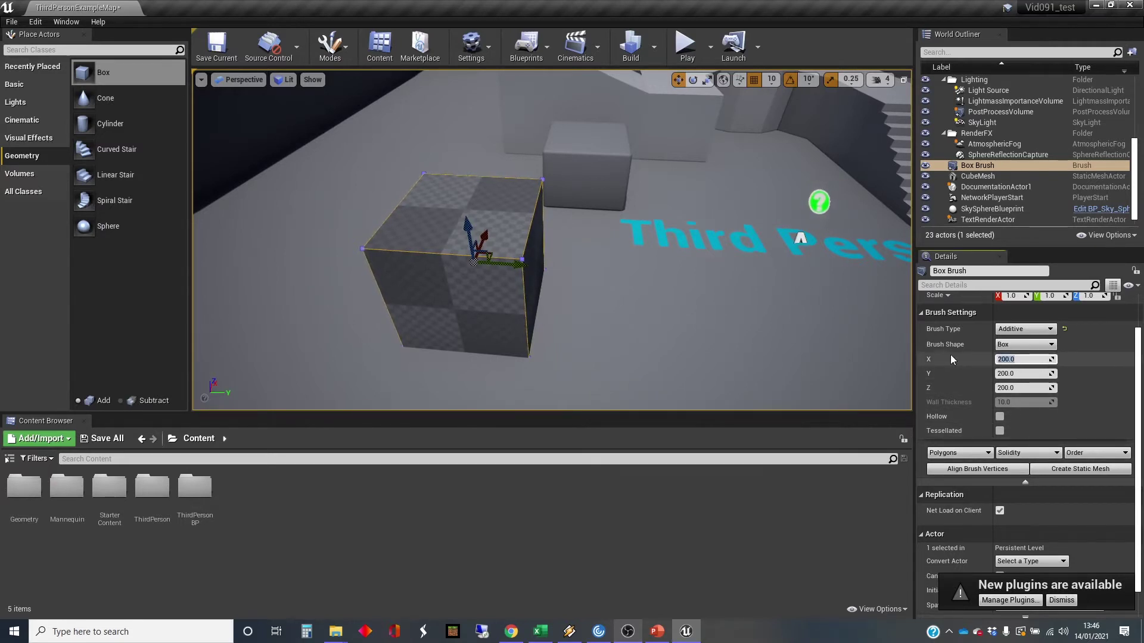
Resize the box brush into a thin wall with X 1000, Y 10 and Z 500
{"action": "type", "text": "1000"}
{"action": "key", "text": "Return"}
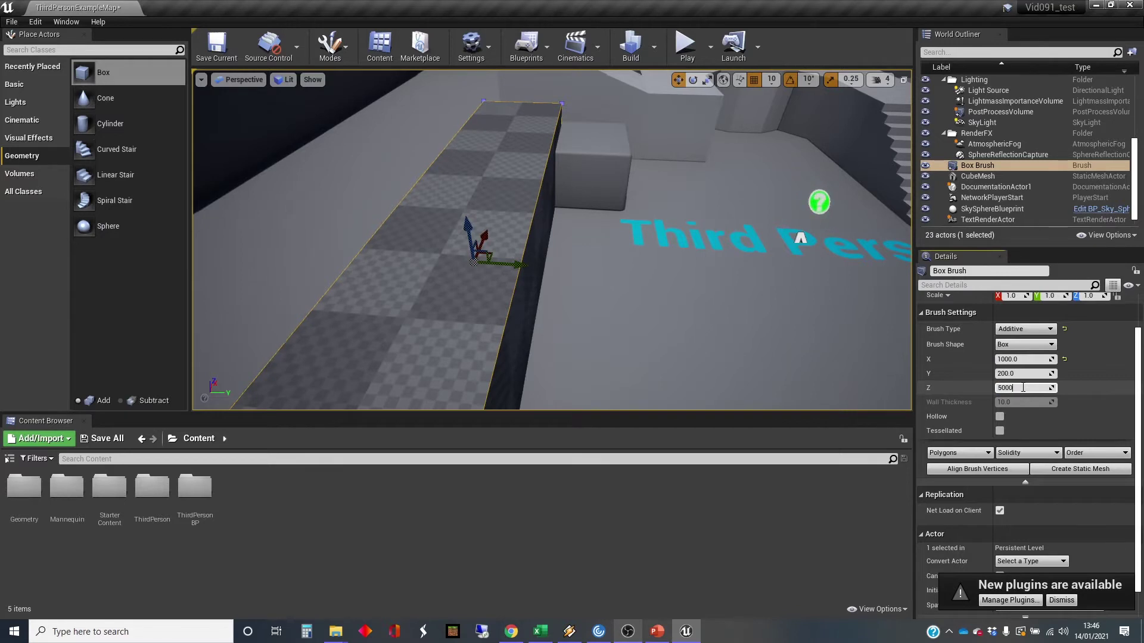
{"action": "left_click", "coordinate": [1022, 388]}
{"action": "type", "text": "500"}
{"action": "key", "text": "Return"}
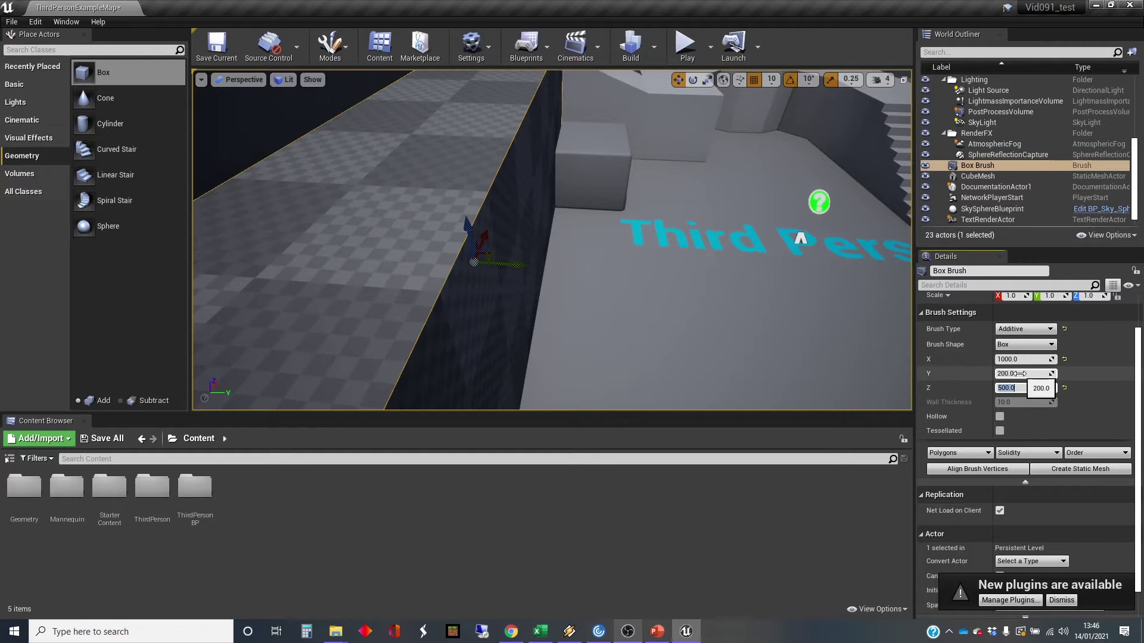
{"action": "key", "text": "Return"}
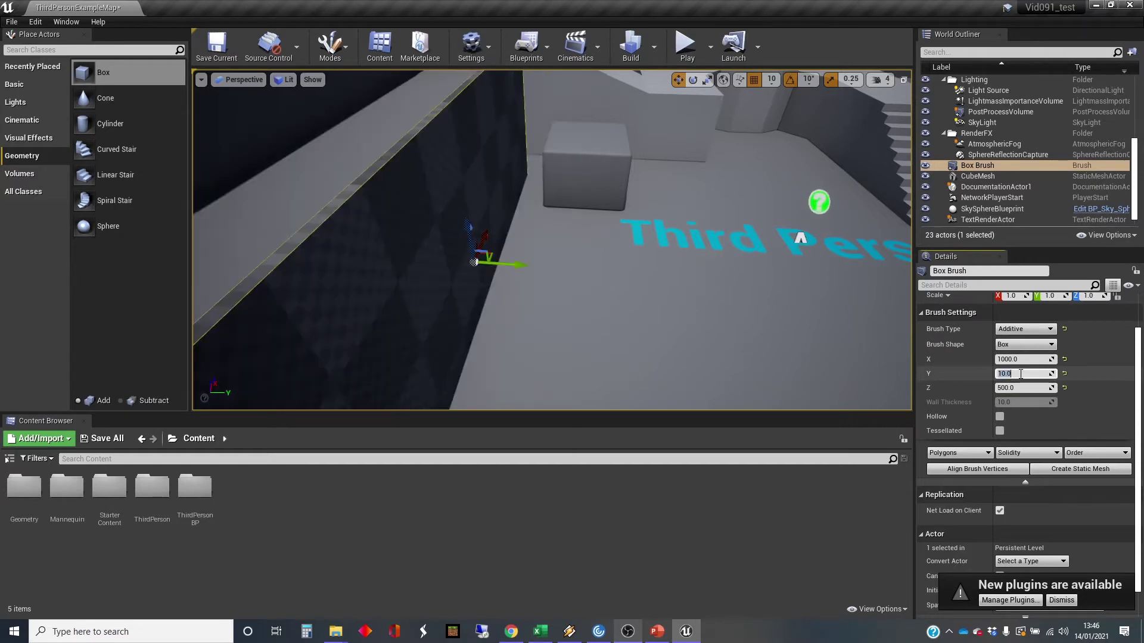
Snap the wall brush down onto the floor
{"action": "mouse_move", "coordinate": [553, 276]}
{"action": "left_mouse_down", "text": "alt"}
{"action": "mouse_move", "coordinate": [521, 250]}
{"action": "mouse_move", "coordinate": [540, 241]}
{"action": "mouse_move", "coordinate": [562, 147]}
{"action": "left_mouse_up", "text": "alt"}
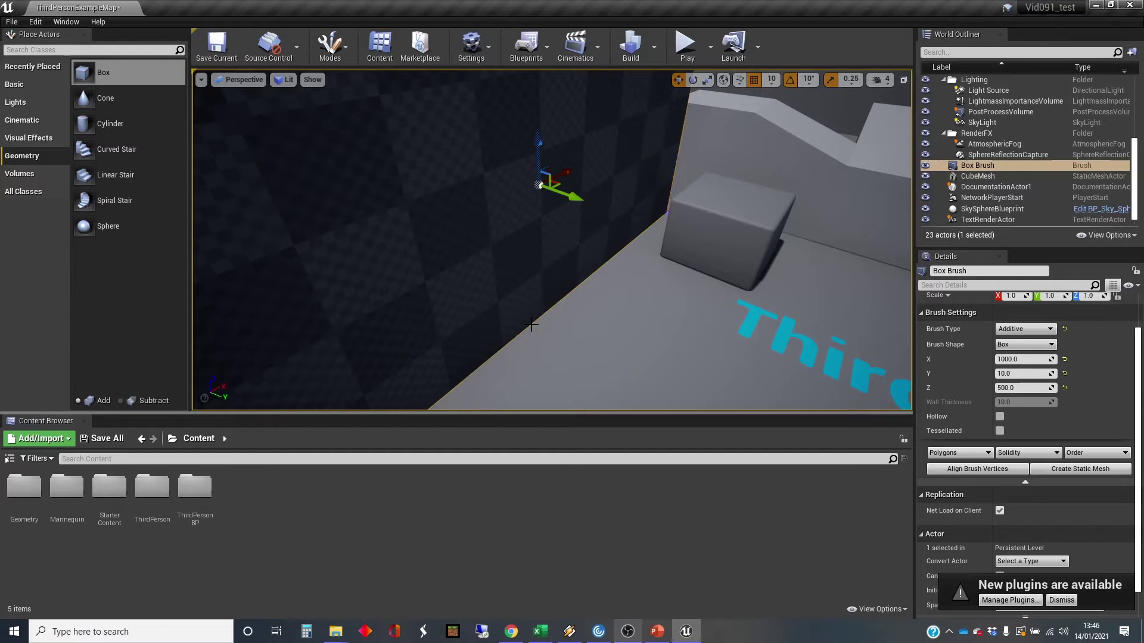
{"action": "key", "text": "End"}
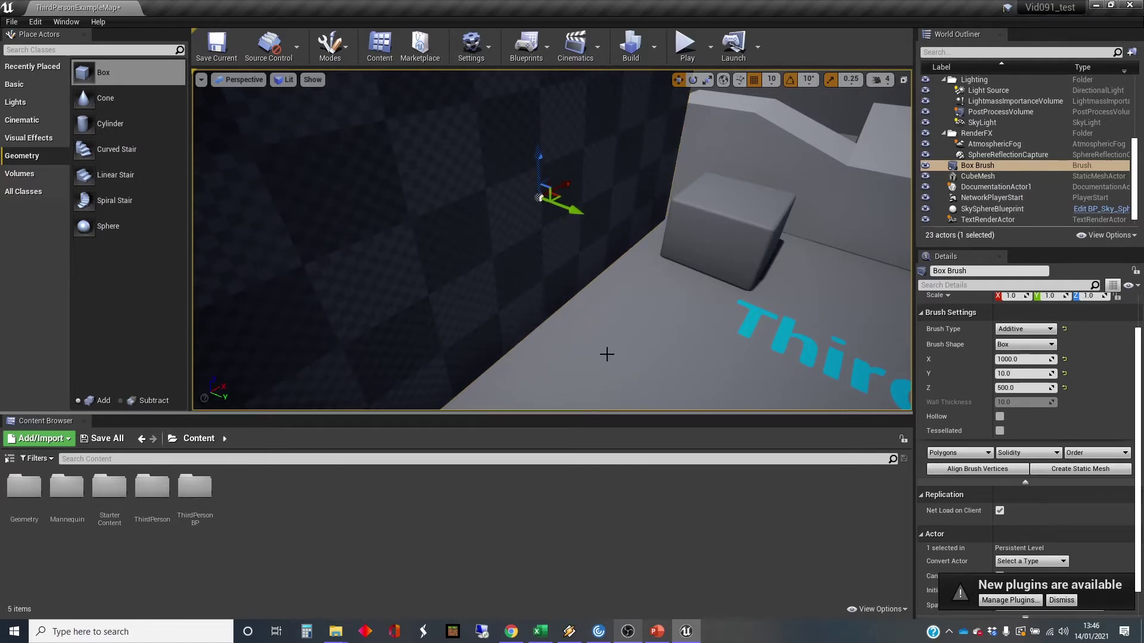
{"action": "mouse_move", "coordinate": [626, 354]}
{"action": "right_mouse_down"}
{"action": "mouse_move", "coordinate": [611, 357]}
{"action": "mouse_move", "coordinate": [672, 356]}
{"action": "right_mouse_up"}
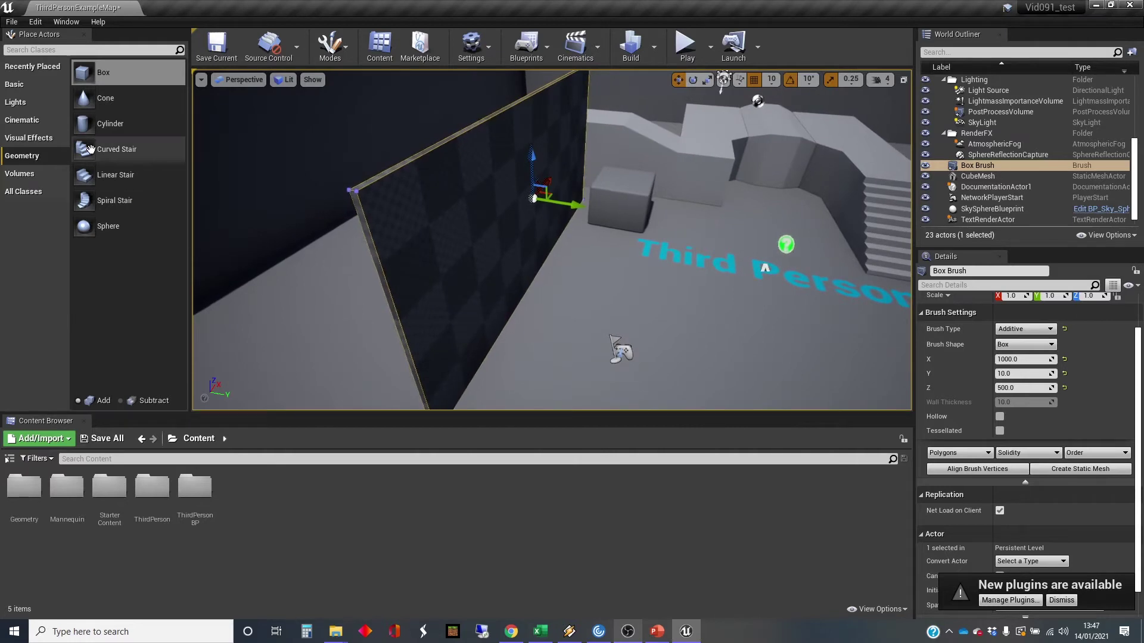
Place a second box brush intersecting the base of the wall and make it Subtractive to cut a doorway
{"action": "left_click_drag", "start_coordinate": [82, 62], "coordinate": [336, 172]}
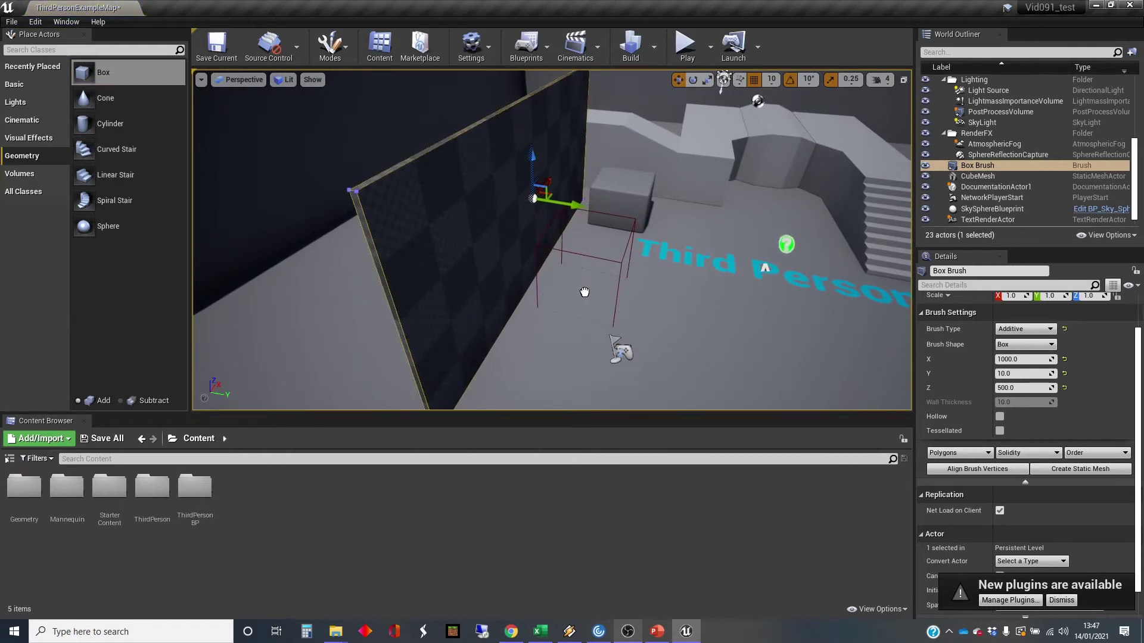
{"action": "mouse_move", "coordinate": [584, 292]}
{"action": "left_mouse_down"}
{"action": "mouse_move", "coordinate": [619, 273]}
{"action": "mouse_move", "coordinate": [587, 268]}
{"action": "left_mouse_up"}
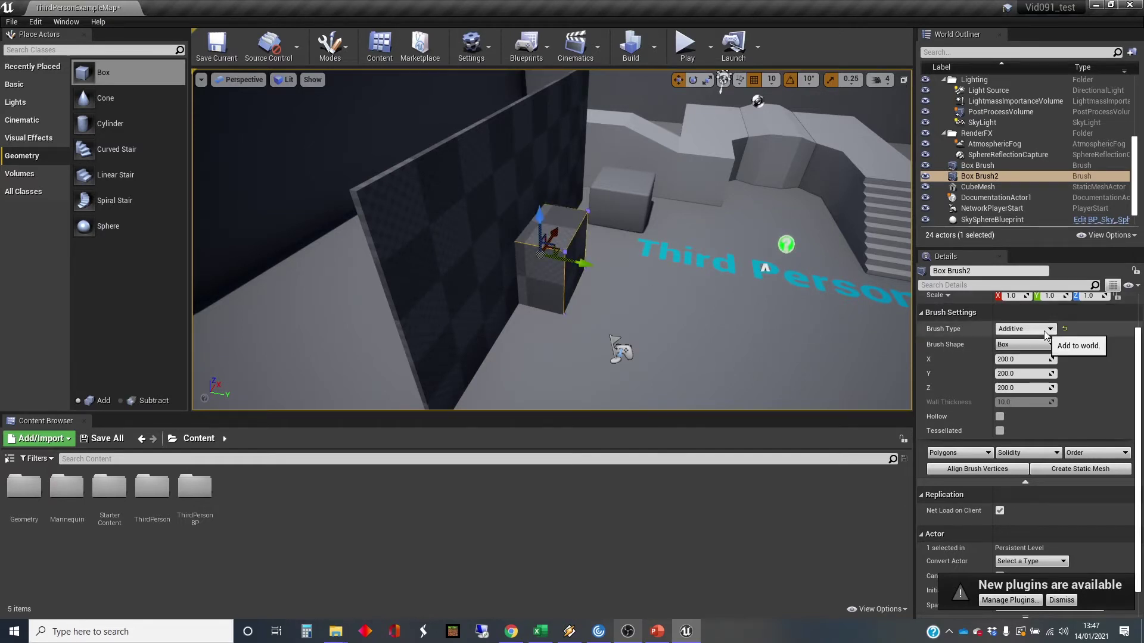
{"action": "left_click", "coordinate": [1013, 347]}
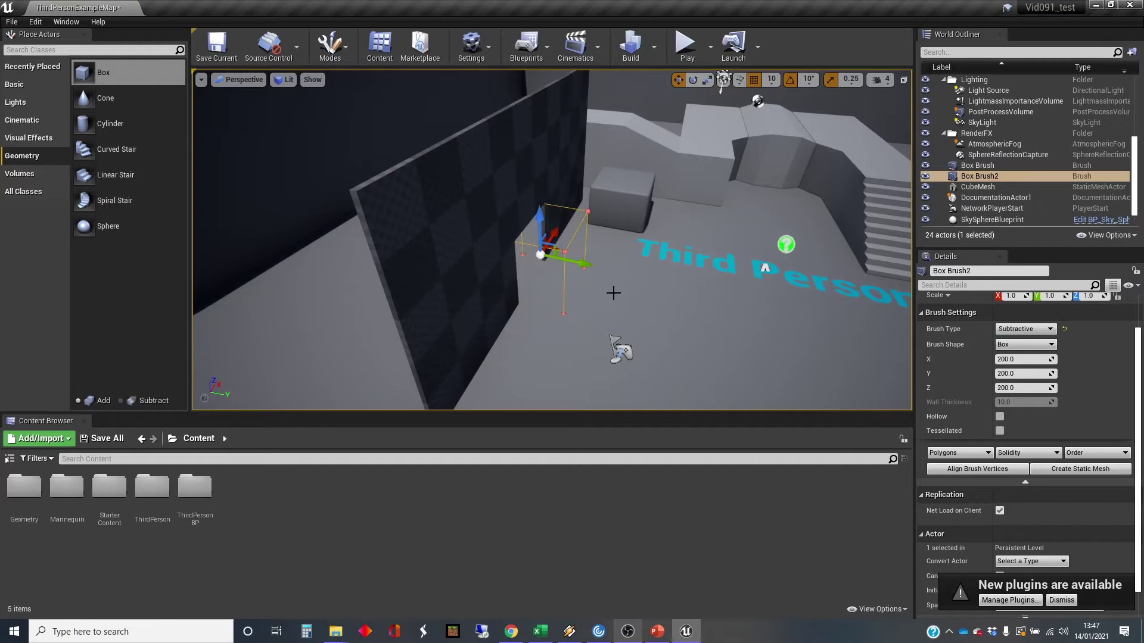
{"action": "left_click_drag", "start_coordinate": [612, 288], "coordinate": [602, 262]}
{"action": "mouse_move", "coordinate": [703, 193]}
{"action": "right_mouse_down"}
{"action": "mouse_move", "coordinate": [703, 220]}
{"action": "mouse_move", "coordinate": [724, 206]}
{"action": "mouse_move", "coordinate": [704, 193]}
{"action": "right_mouse_up"}
Play-test the level by running the character through the doorway and around the brush wall, and end the play session
{"action": "left_click", "coordinate": [685, 45]}
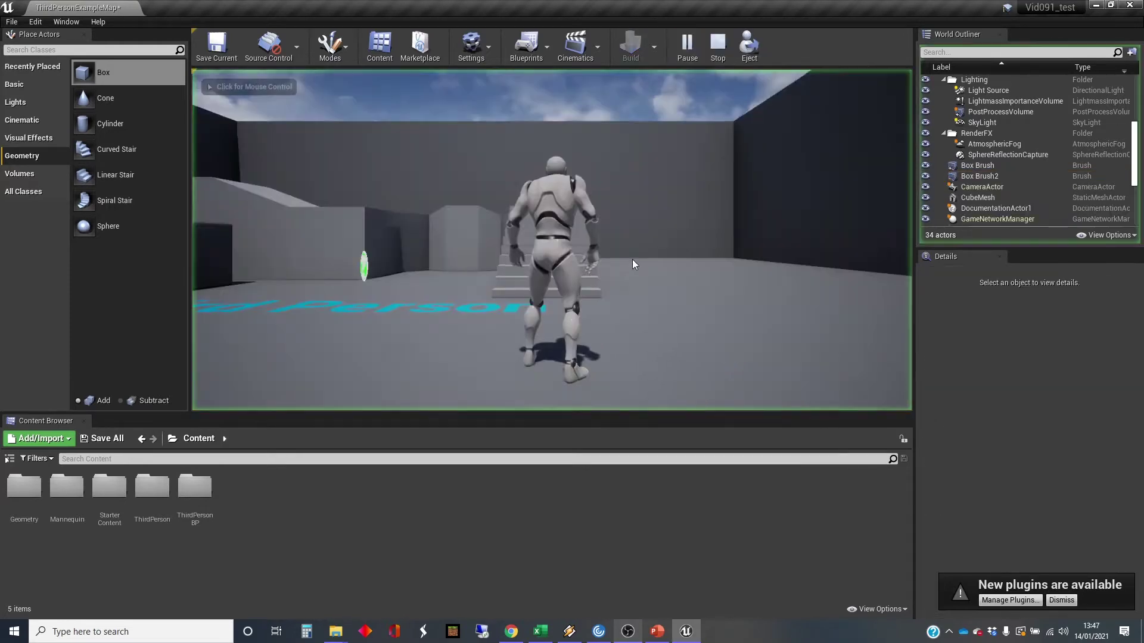
{"action": "key", "text": "w"}
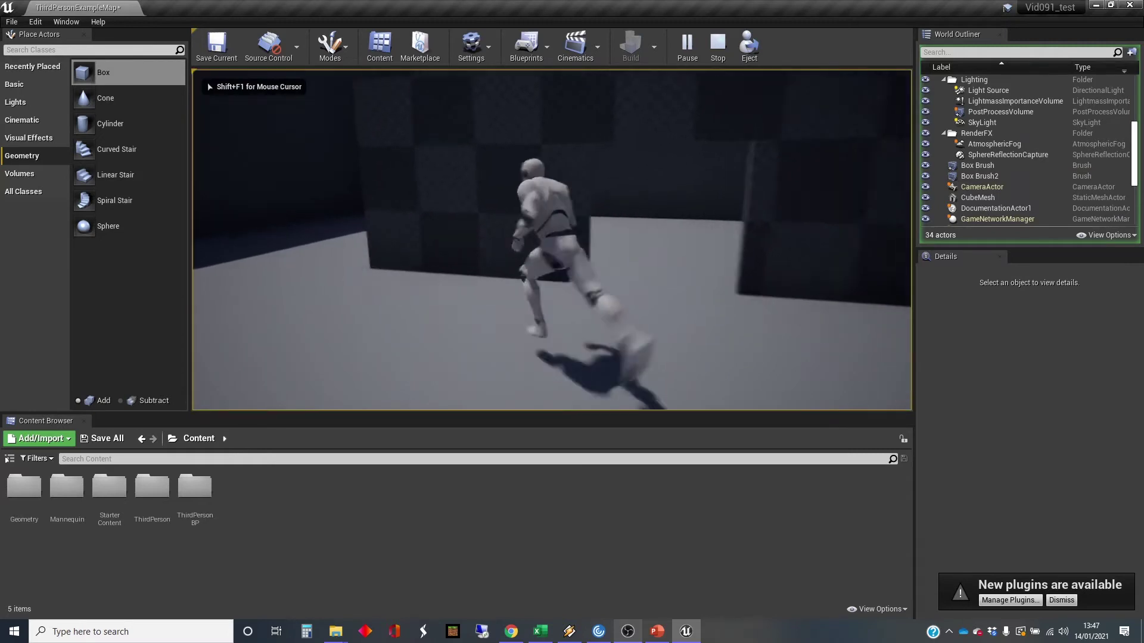
{"action": "key", "text": "a"}
{"action": "key", "text": "w"}
{"action": "key", "text": "d"}
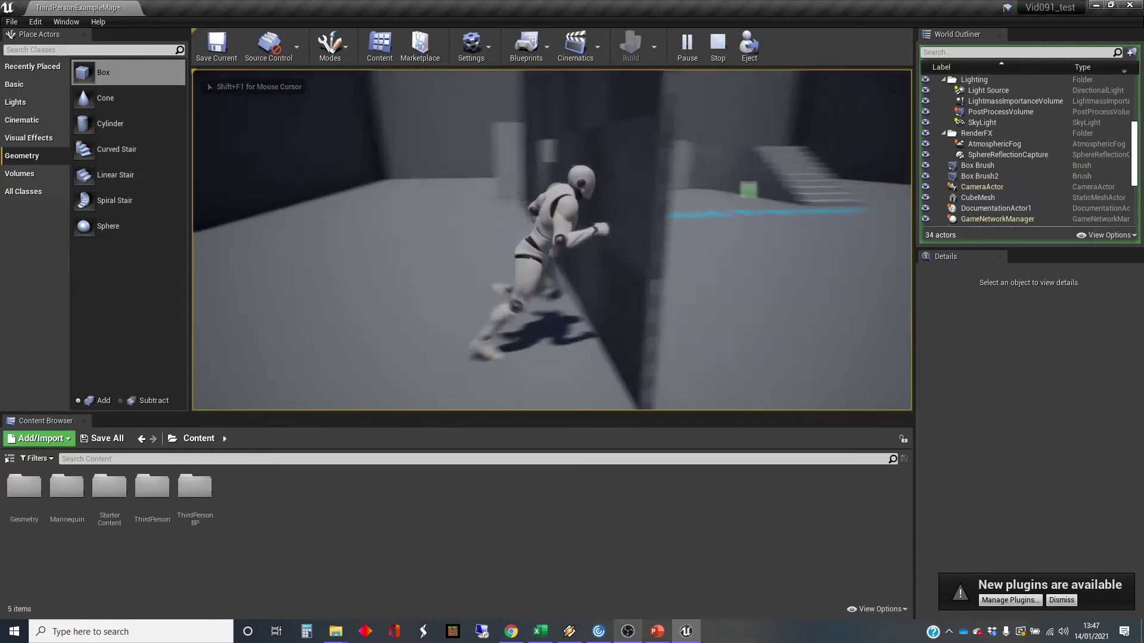
{"action": "key", "text": "w"}
{"action": "key", "text": "d"}
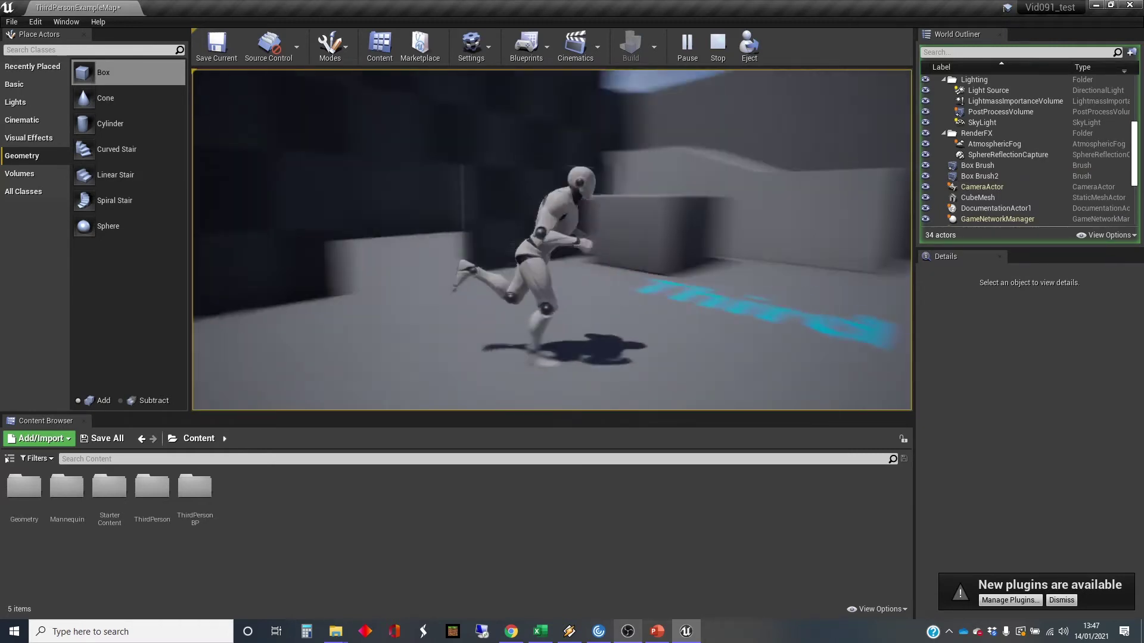
{"action": "key", "text": "a"}
{"action": "key", "text": "w"}
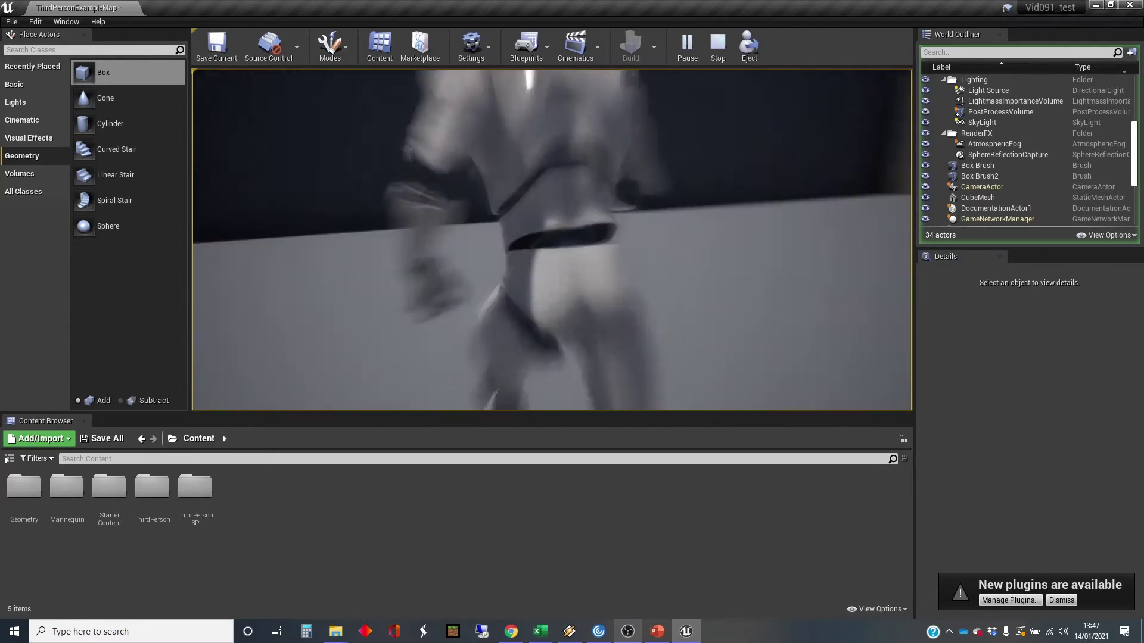
{"action": "key", "text": "d"}
{"action": "key", "text": "w"}
{"action": "key", "text": "a"}
{"action": "key", "text": "s"}
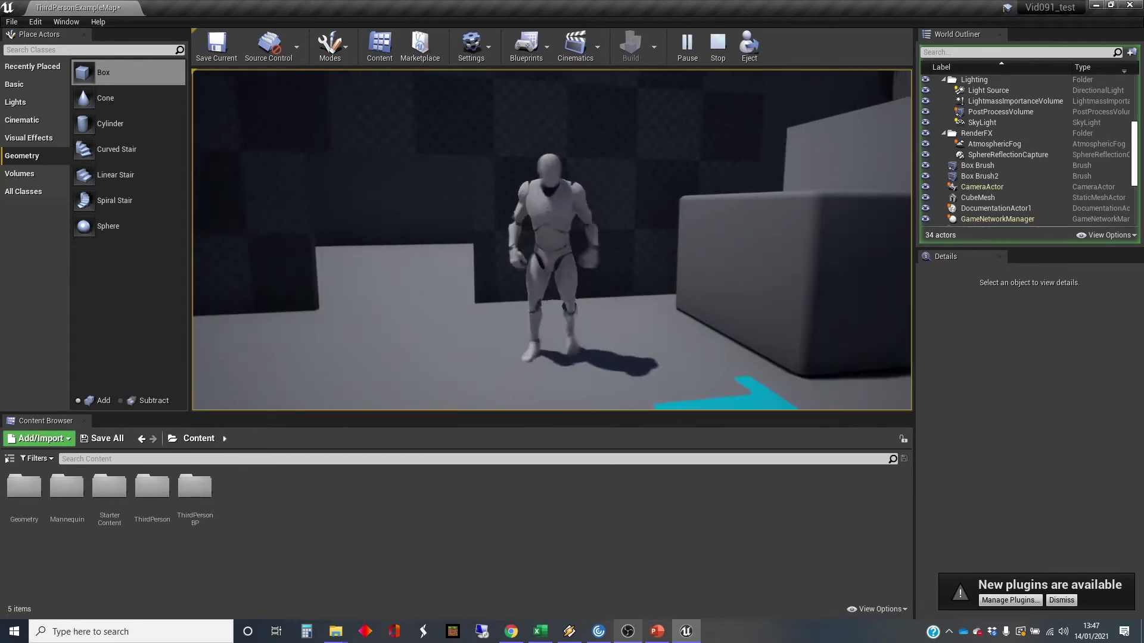
{"action": "key", "text": "w"}
{"action": "key", "text": "space"}
{"action": "key", "text": "a"}
{"action": "key", "text": "w"}
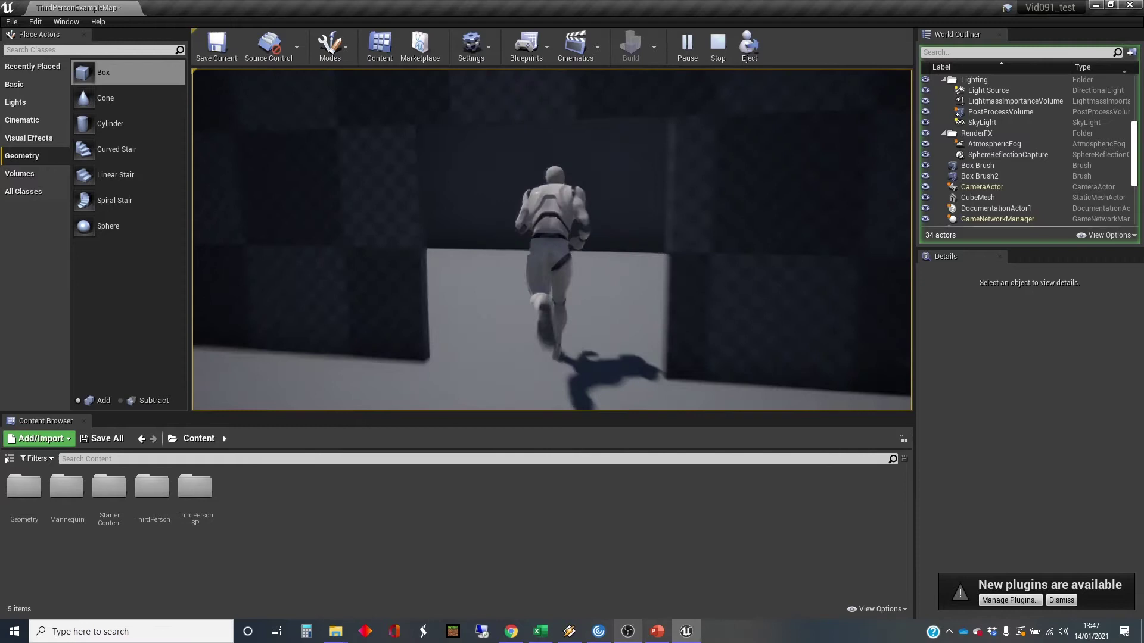
{"action": "key", "text": "s"}
{"action": "key", "text": "s"}
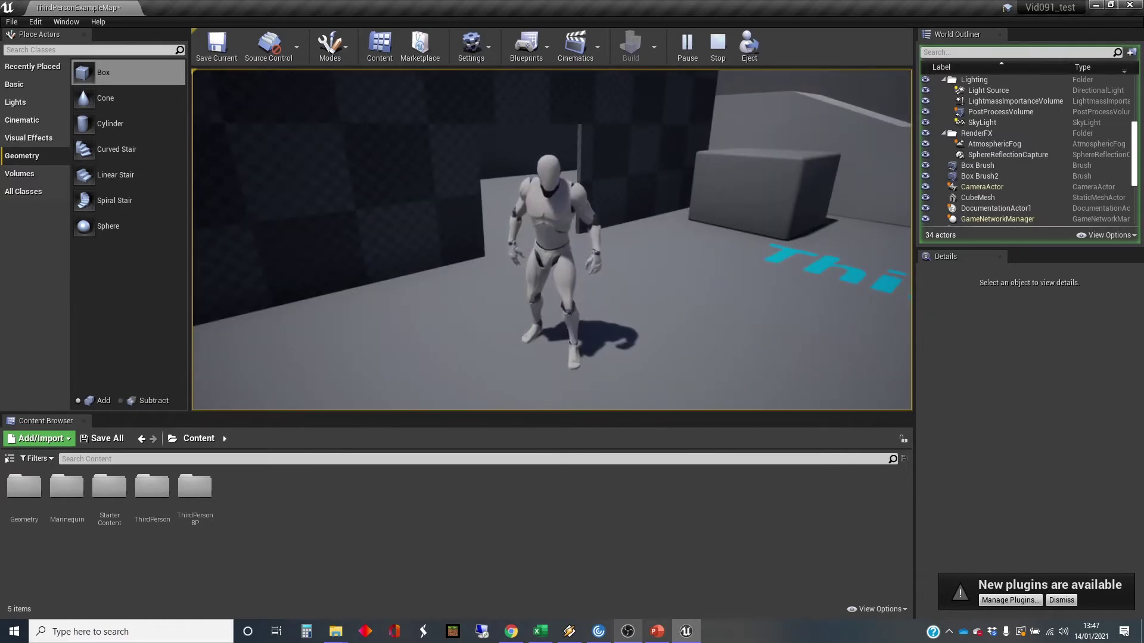
{"action": "key", "text": "Escape"}
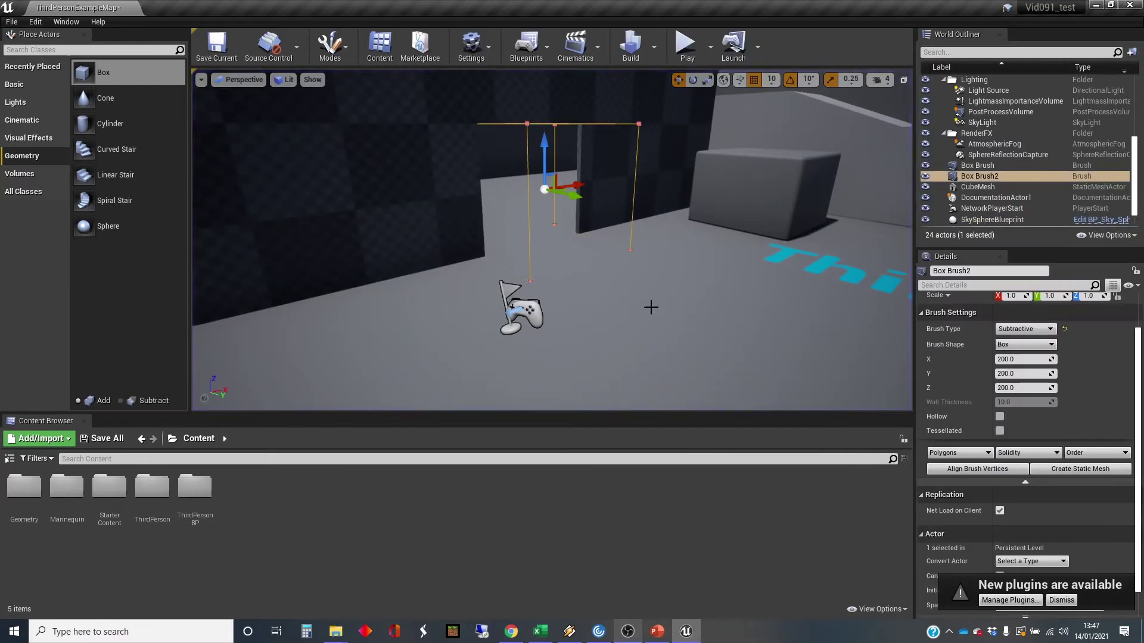
Convert the wall brush and the subtractive doorway brush together into one static mesh named Finklesnort in the Content folder
{"action": "mouse_move", "coordinate": [651, 308]}
{"action": "right_mouse_down"}
{"action": "mouse_move", "coordinate": [644, 283]}
{"action": "mouse_move", "coordinate": [666, 281]}
{"action": "mouse_move", "coordinate": [678, 303]}
{"action": "mouse_move", "coordinate": [662, 298]}
{"action": "mouse_move", "coordinate": [685, 292]}
{"action": "mouse_move", "coordinate": [686, 273]}
{"action": "right_mouse_up"}
{"action": "key", "text": "e"}
{"action": "key", "text": "s"}
{"action": "key", "text": "w"}
{"action": "key", "text": "s"}
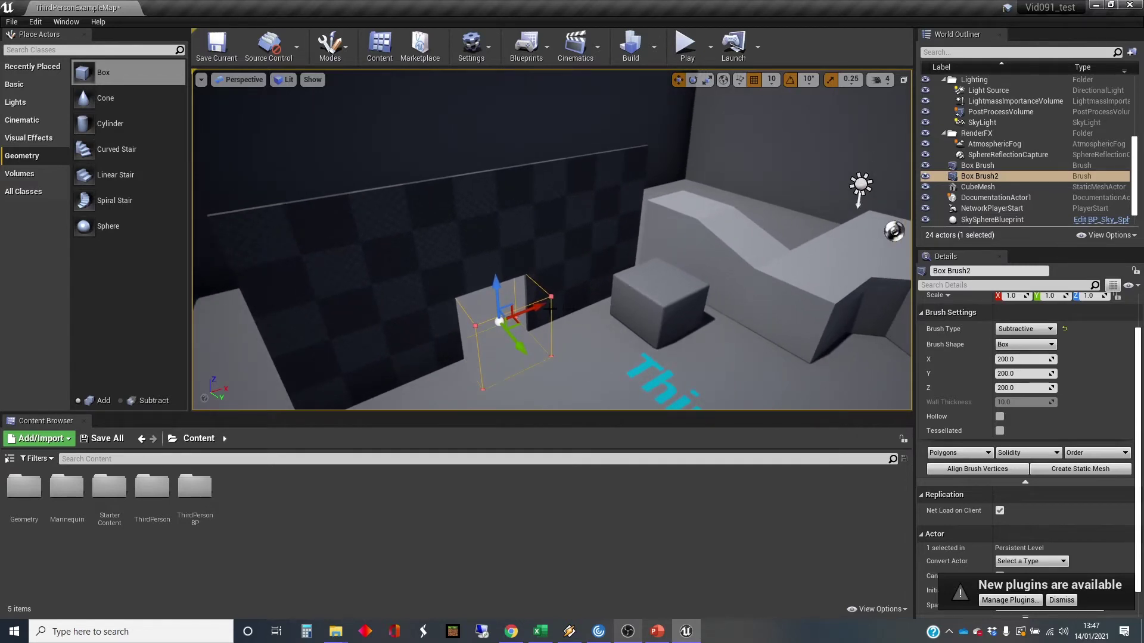
{"action": "left_click", "coordinate": [1000, 166], "text": "ctrl"}
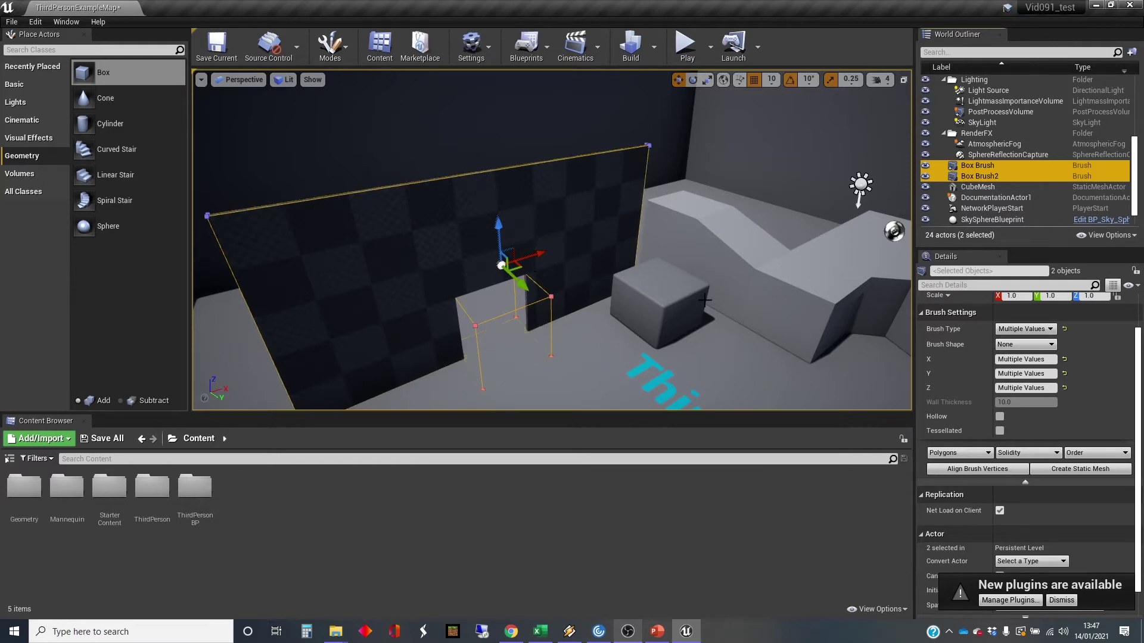
{"action": "left_click", "coordinate": [1025, 482]}
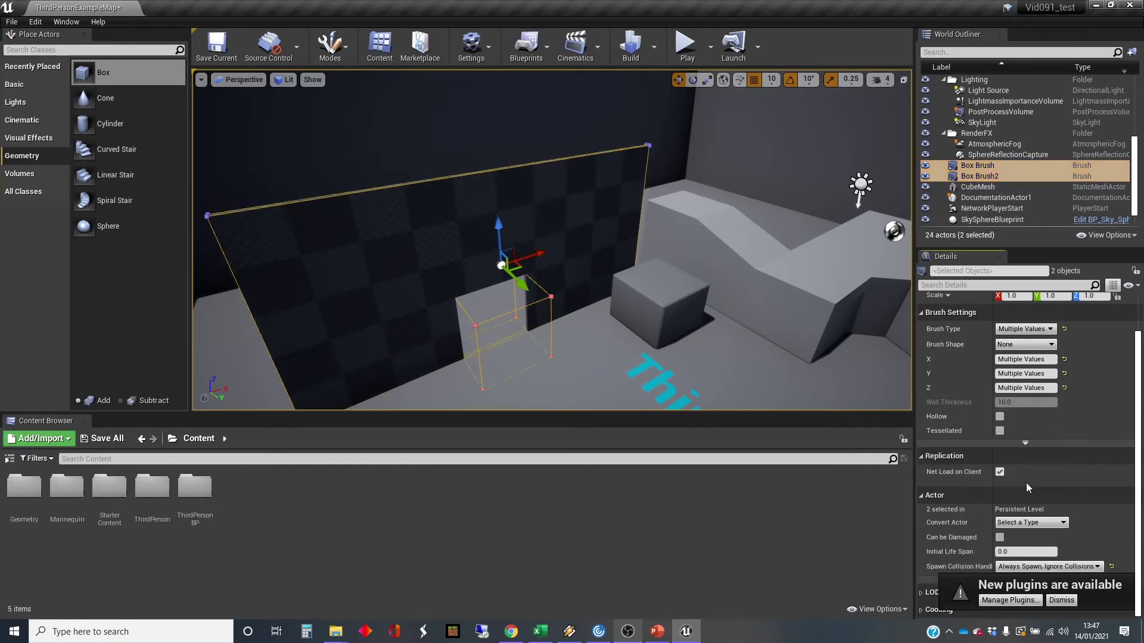
{"action": "left_click", "coordinate": [1024, 443]}
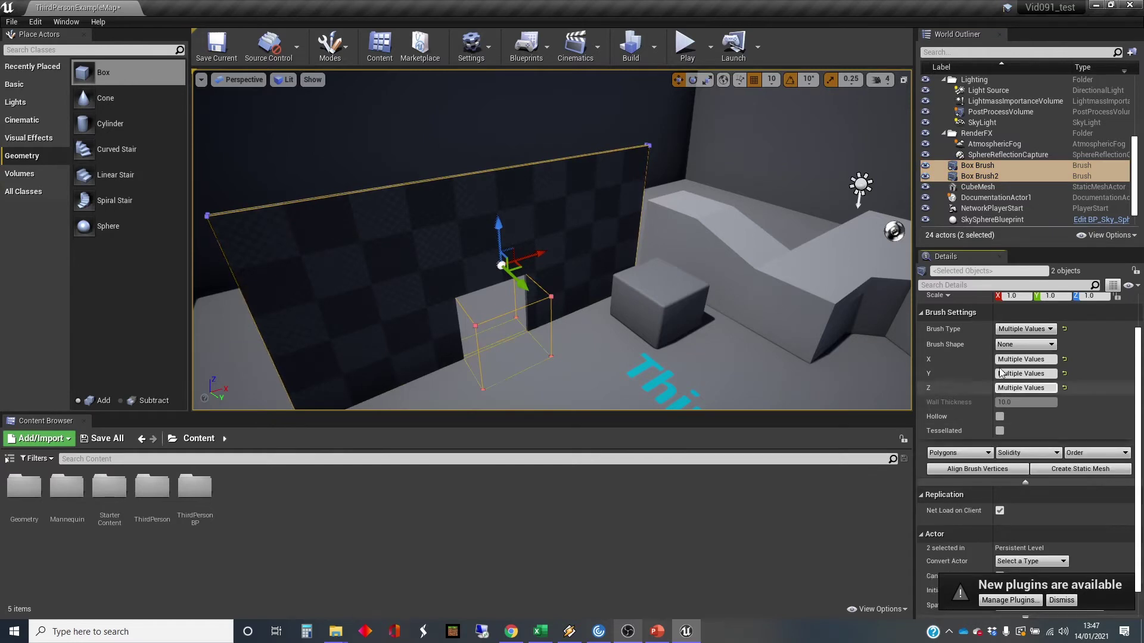
{"action": "left_click", "coordinate": [1082, 470]}
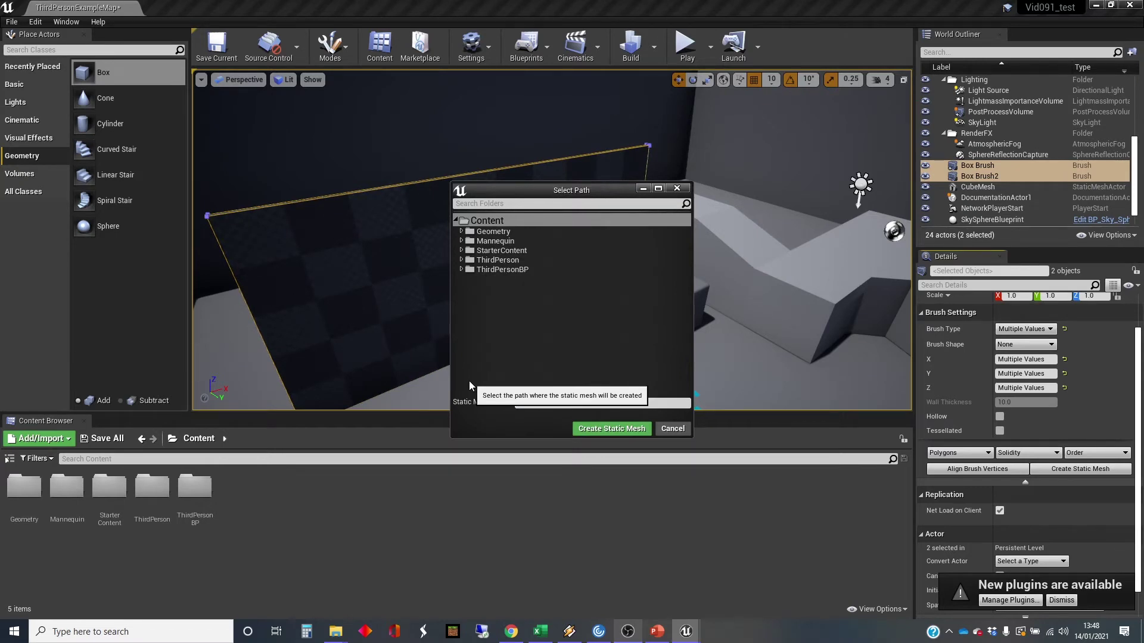
{"action": "left_click", "coordinate": [591, 430]}
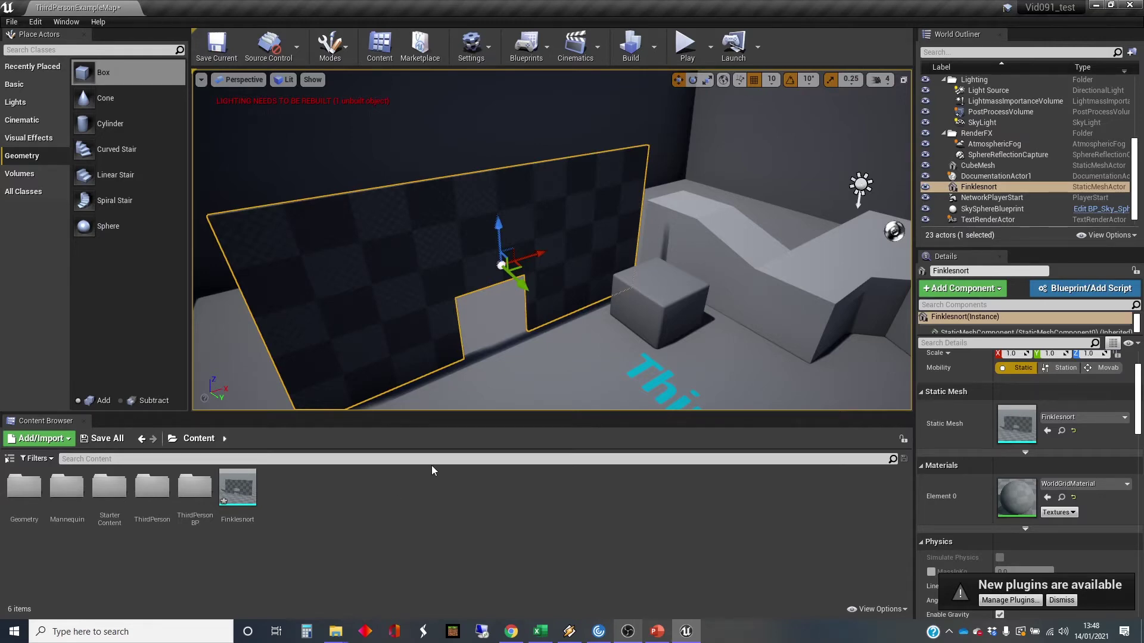
Play-test the level by running the character at the static mesh wall and through its doorway to check collision, and end the play session
{"action": "left_click", "coordinate": [687, 46]}
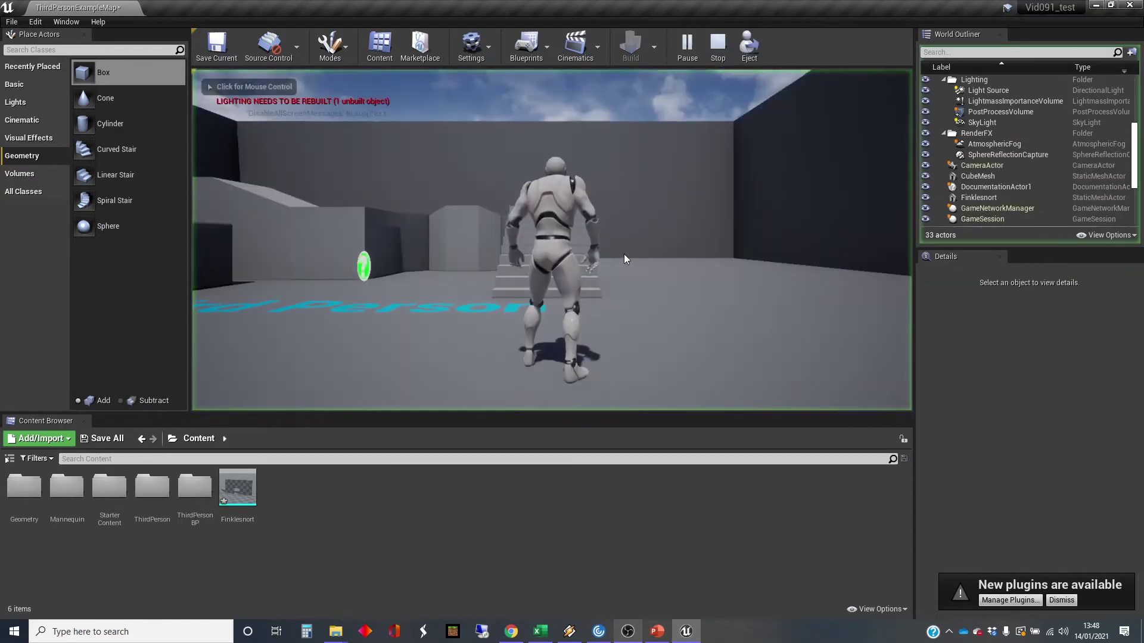
{"action": "key", "text": "w"}
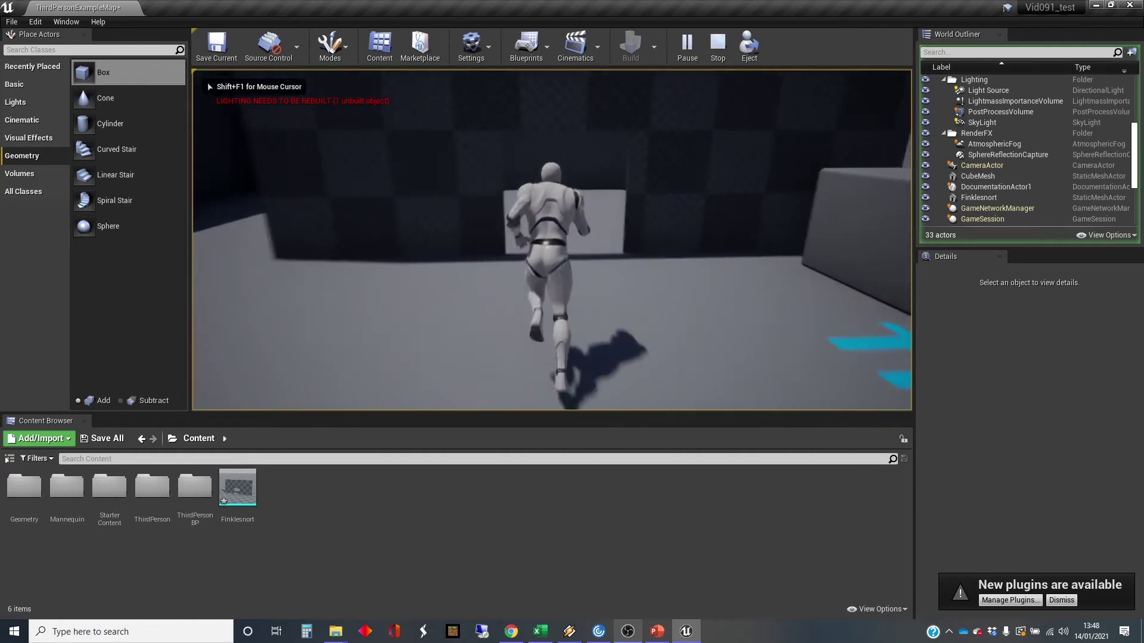
{"action": "key", "text": "s"}
{"action": "key", "text": "w"}
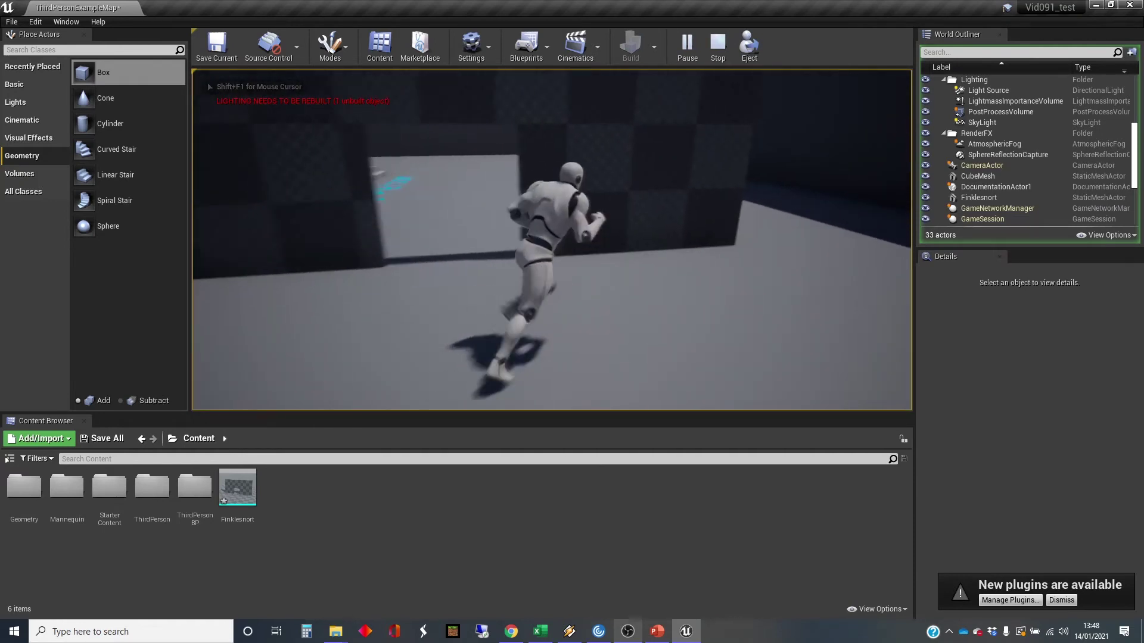
{"action": "key", "text": "a"}
{"action": "key", "text": "w"}
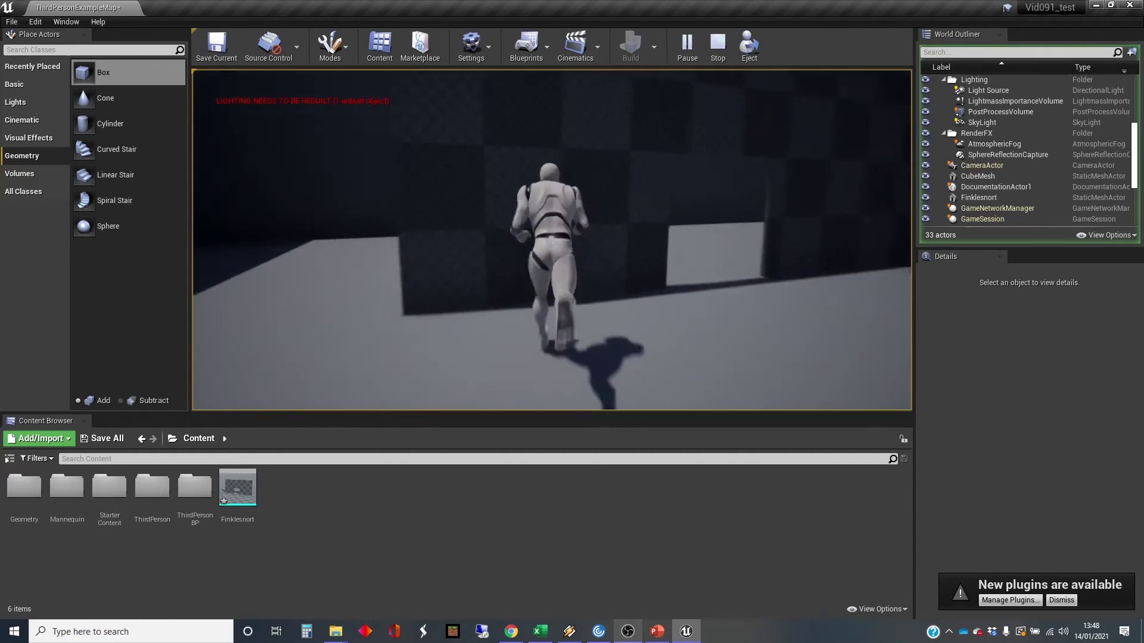
{"action": "key", "text": "s"}
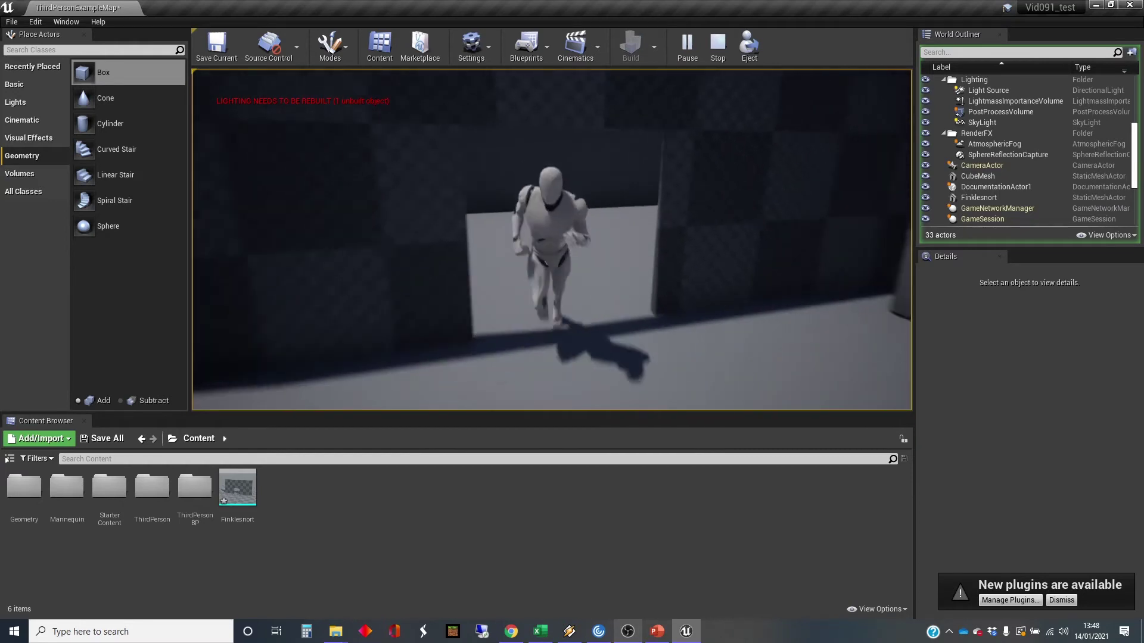
{"action": "key", "text": "a"}
{"action": "key", "text": "w"}
{"action": "key", "text": "d"}
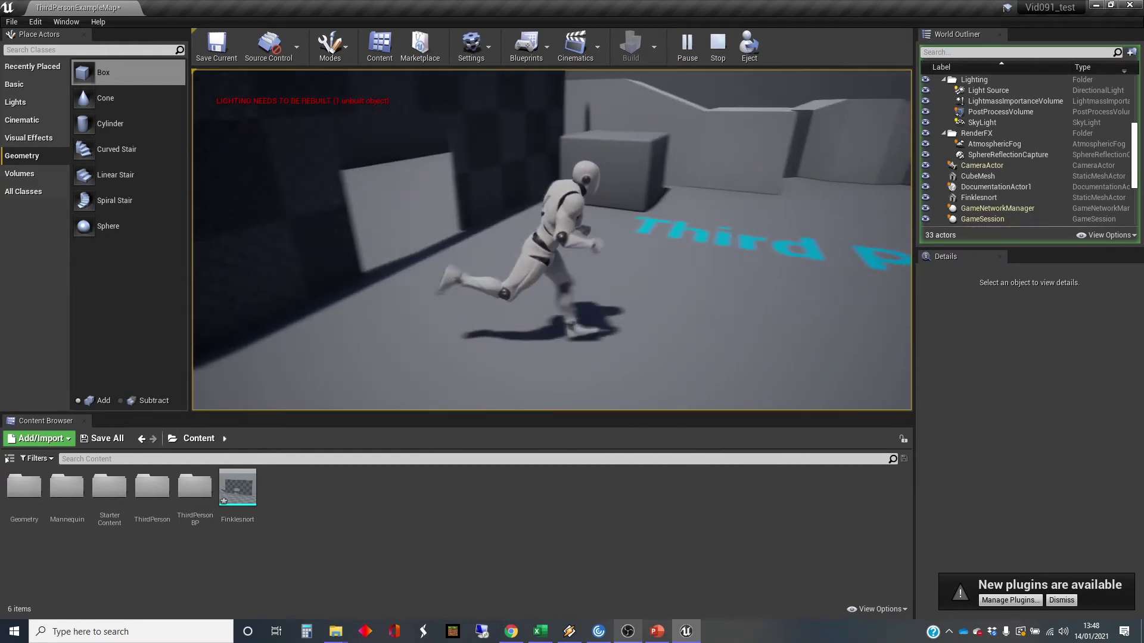
{"action": "key", "text": "w"}
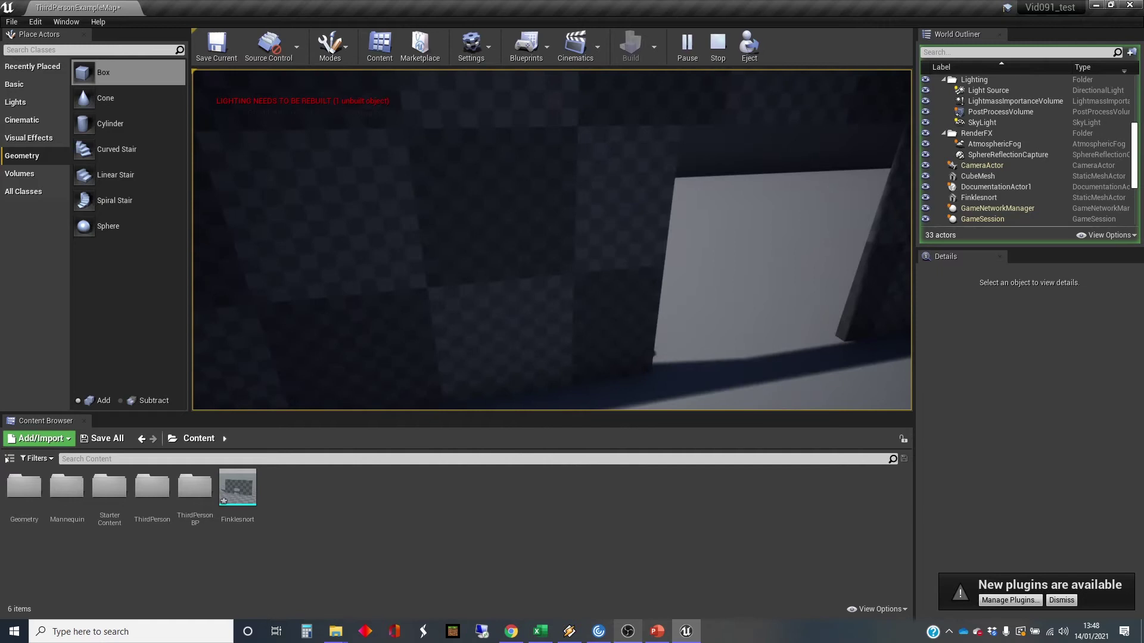
{"action": "key", "text": "d"}
{"action": "key", "text": "w"}
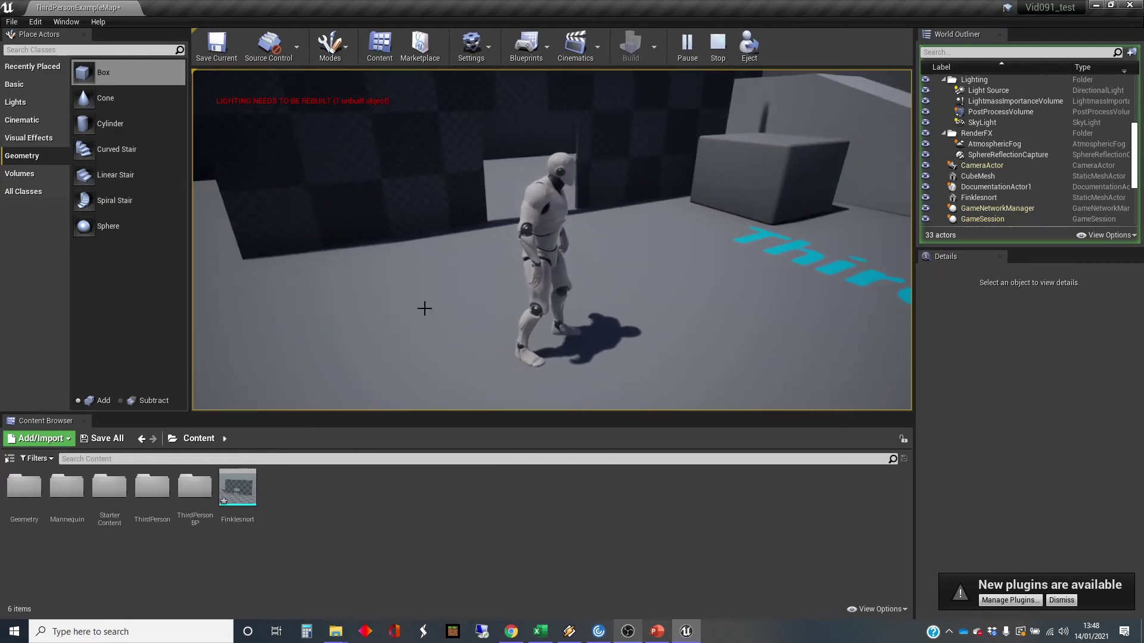
{"action": "key", "text": "Escape"}
{"action": "key", "text": "f"}
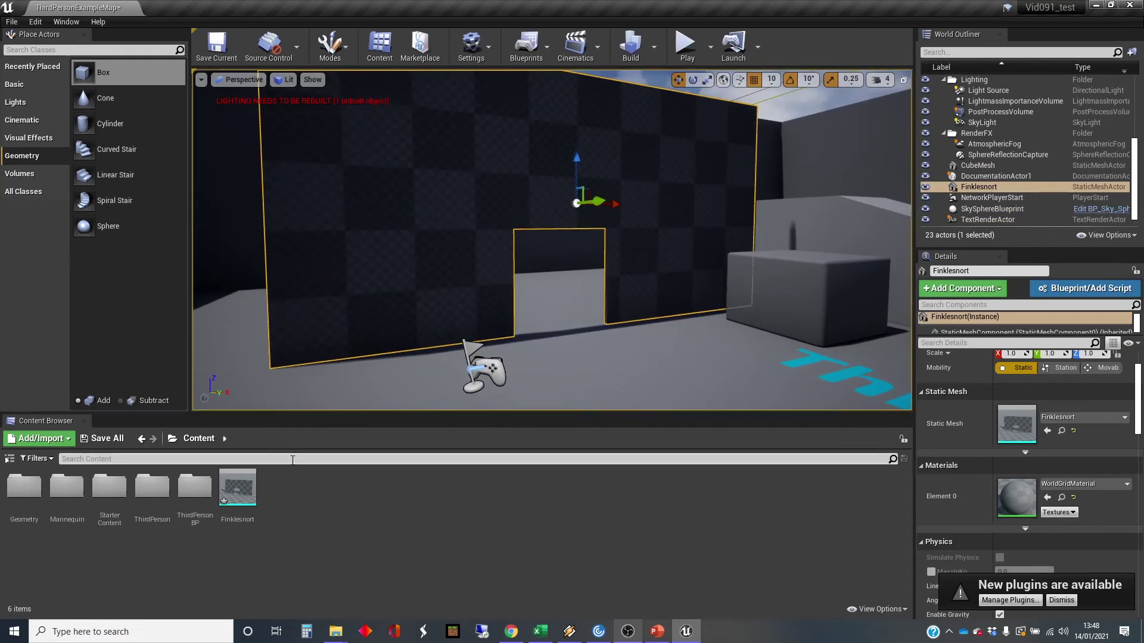
Generate auto convex collision for the Finklesnort mesh with hull count 4, max hull verts 16 and hull precision 100000, and save the mesh
{"action": "double_click", "coordinate": [237, 487]}
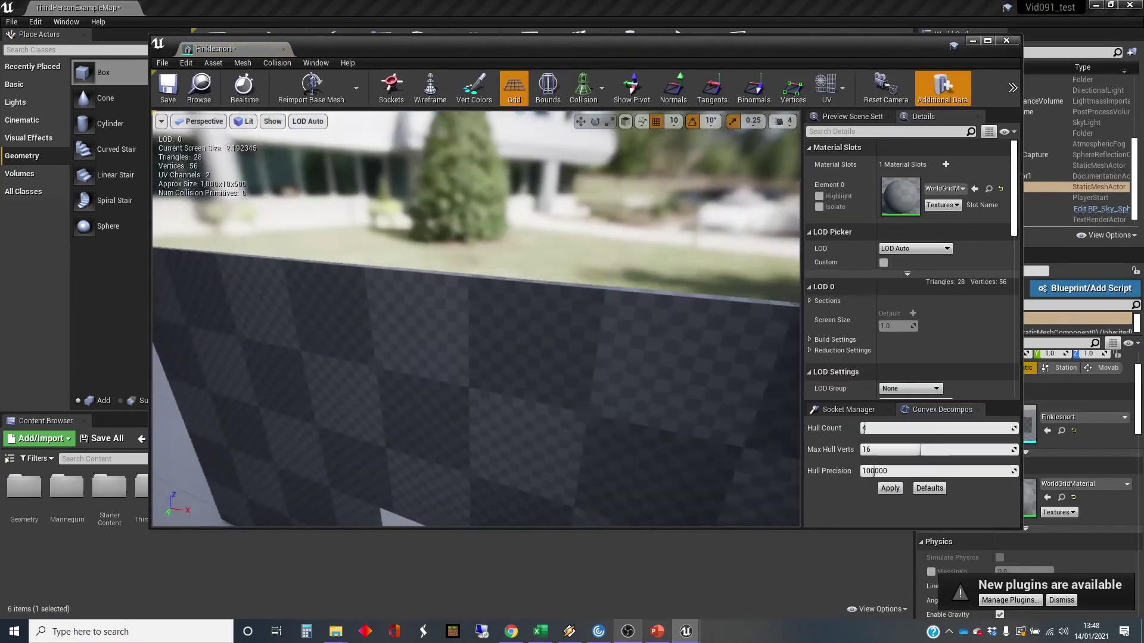
{"action": "mouse_move", "coordinate": [330, 231]}
{"action": "right_mouse_down"}
{"action": "mouse_move", "coordinate": [339, 274]}
{"action": "mouse_move", "coordinate": [330, 231]}
{"action": "right_mouse_up"}
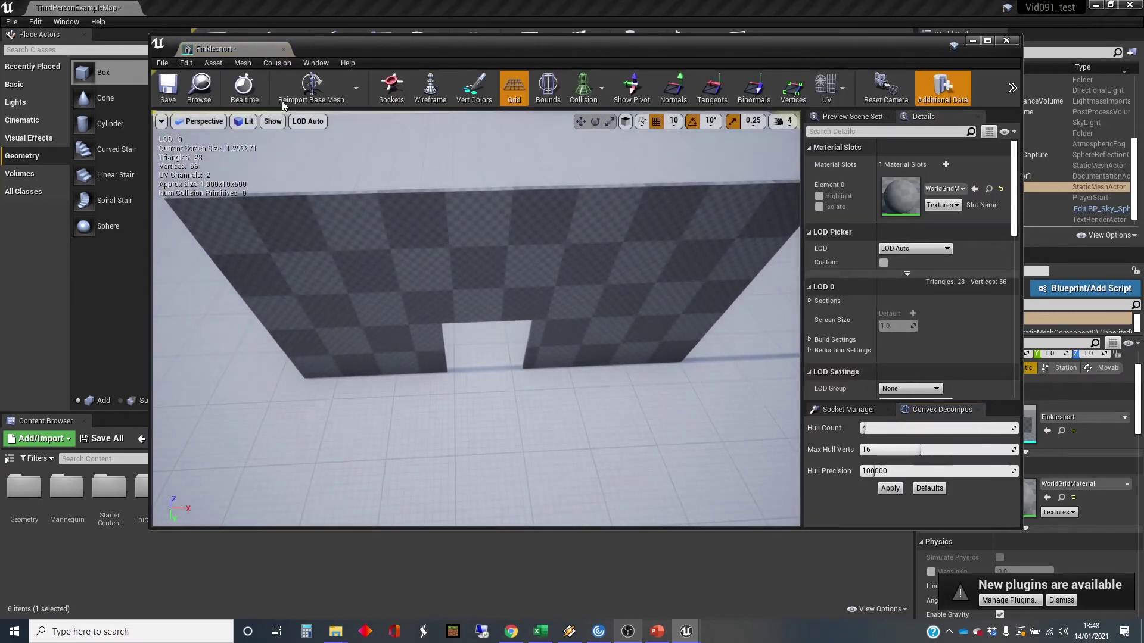
{"action": "left_click", "coordinate": [276, 63]}
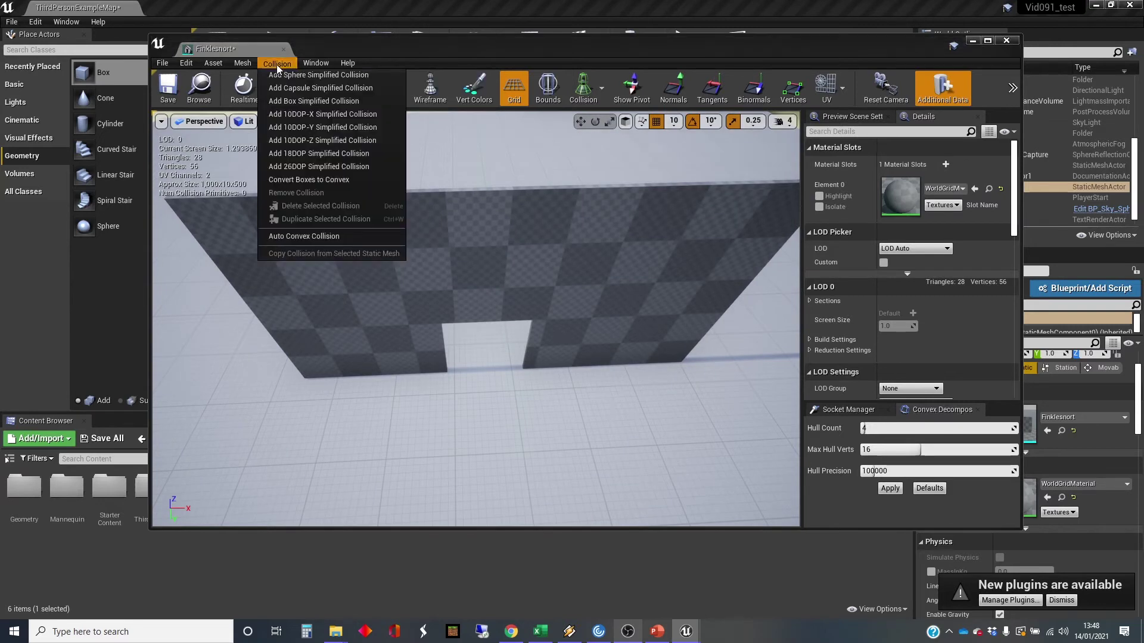
{"action": "left_click", "coordinate": [312, 235]}
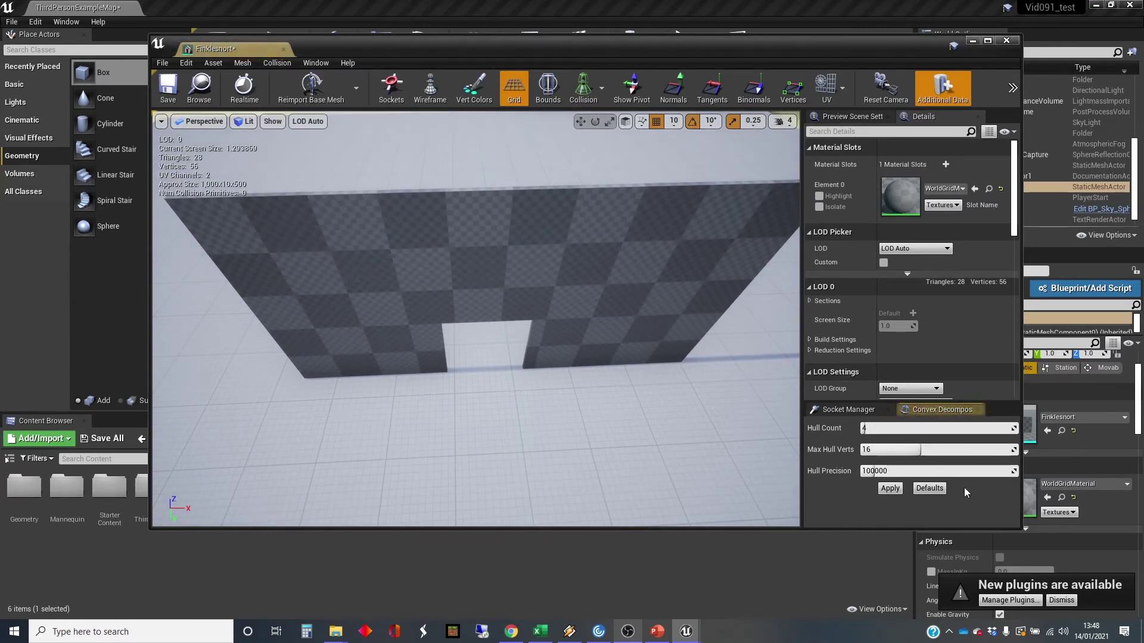
{"action": "left_click", "coordinate": [890, 489]}
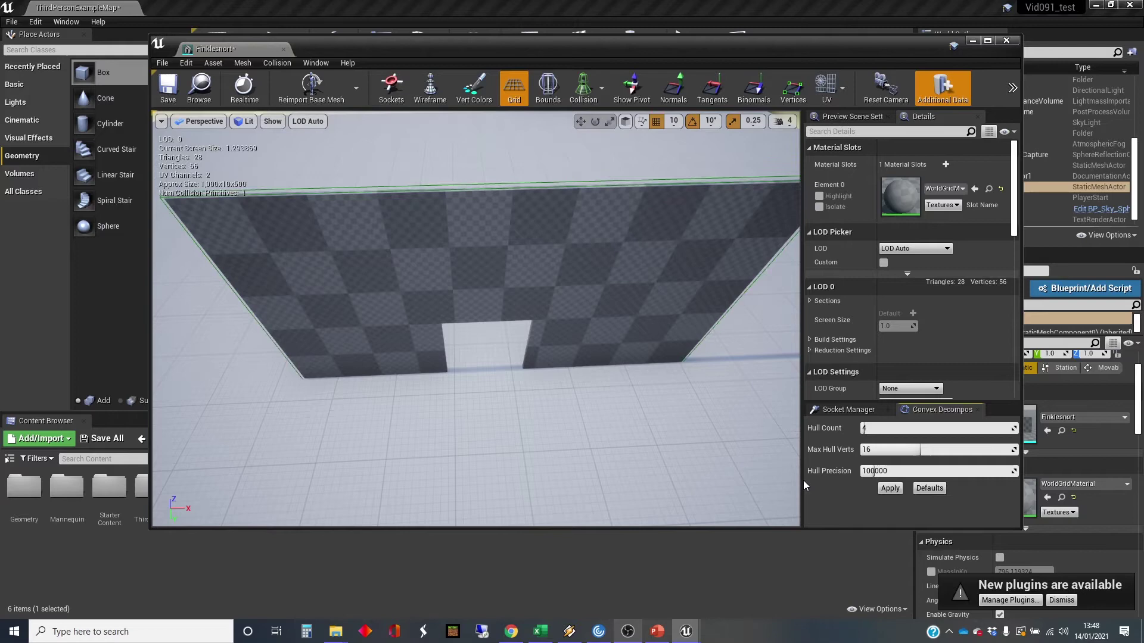
{"action": "right_click_drag", "start_coordinate": [648, 442], "coordinate": [602, 360]}
{"action": "mouse_move", "coordinate": [554, 417]}
{"action": "left_mouse_down"}
{"action": "mouse_move", "coordinate": [621, 433]}
{"action": "mouse_move", "coordinate": [569, 411]}
{"action": "left_mouse_up"}
{"action": "left_click", "coordinate": [169, 90]}
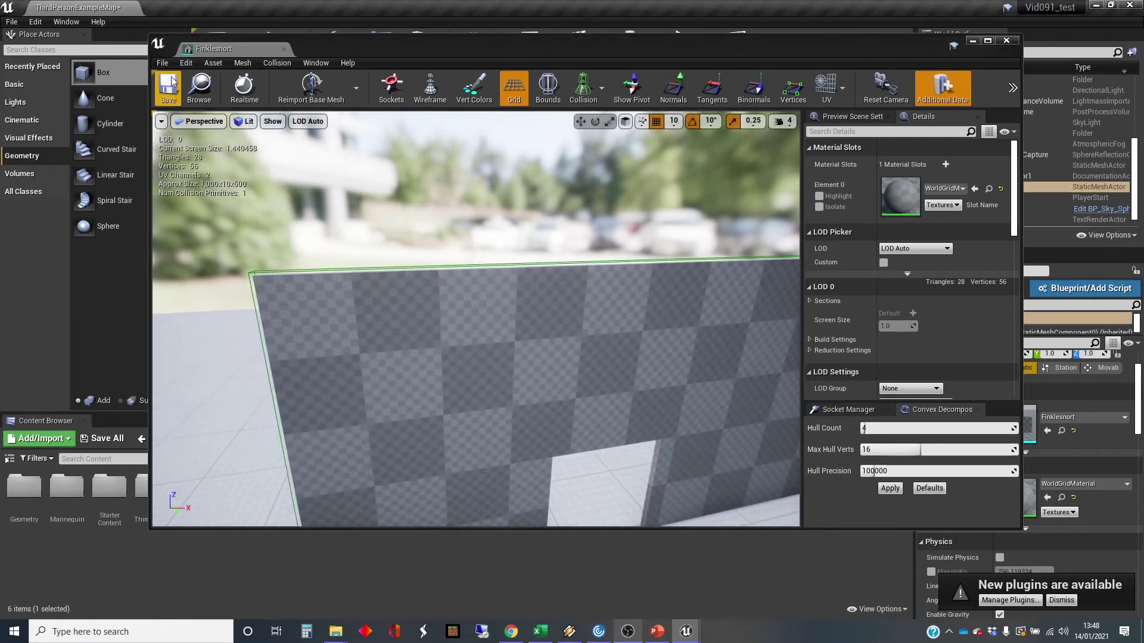
{"action": "left_click", "coordinate": [973, 42]}
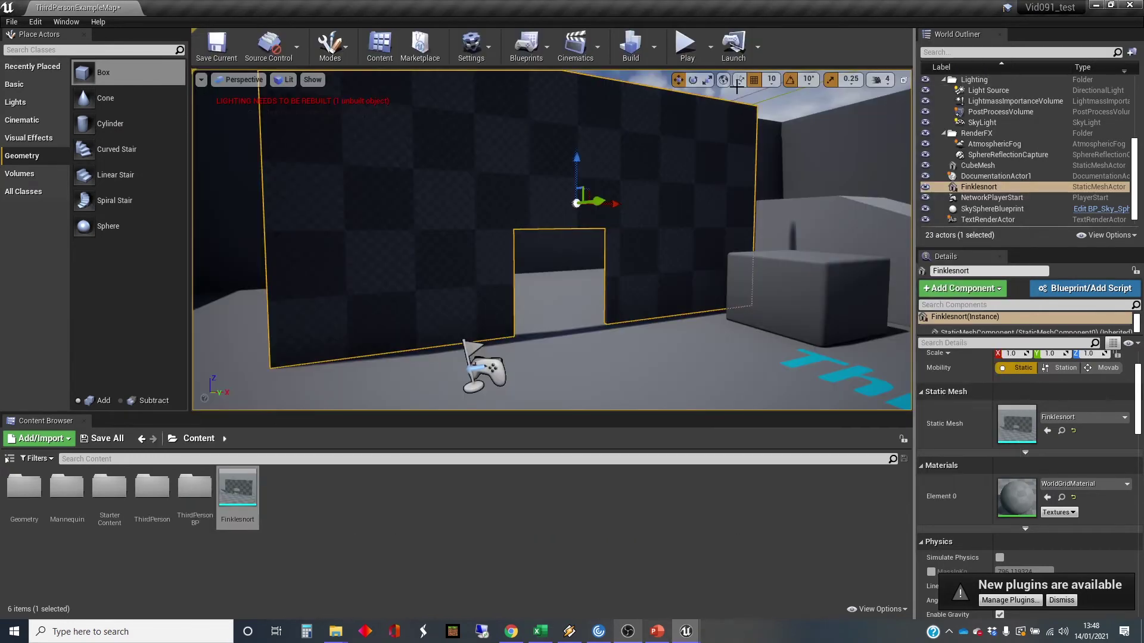
Play-test the convex collision by walking the character against the wall and into the doorway, and end the play session
{"action": "left_click", "coordinate": [686, 44]}
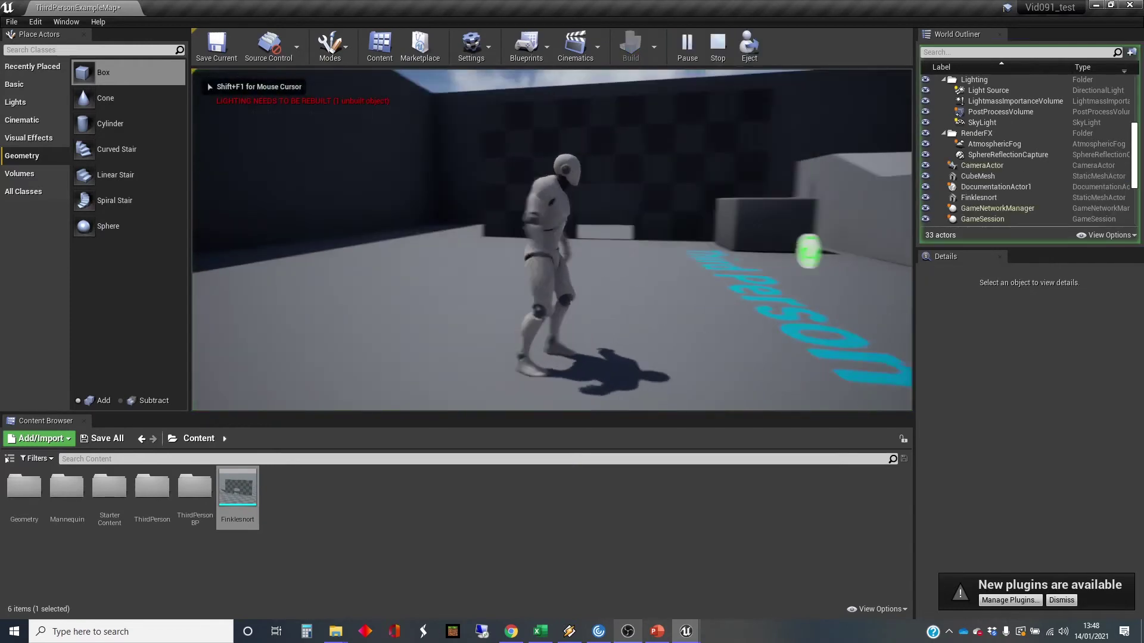
{"action": "key", "text": "w"}
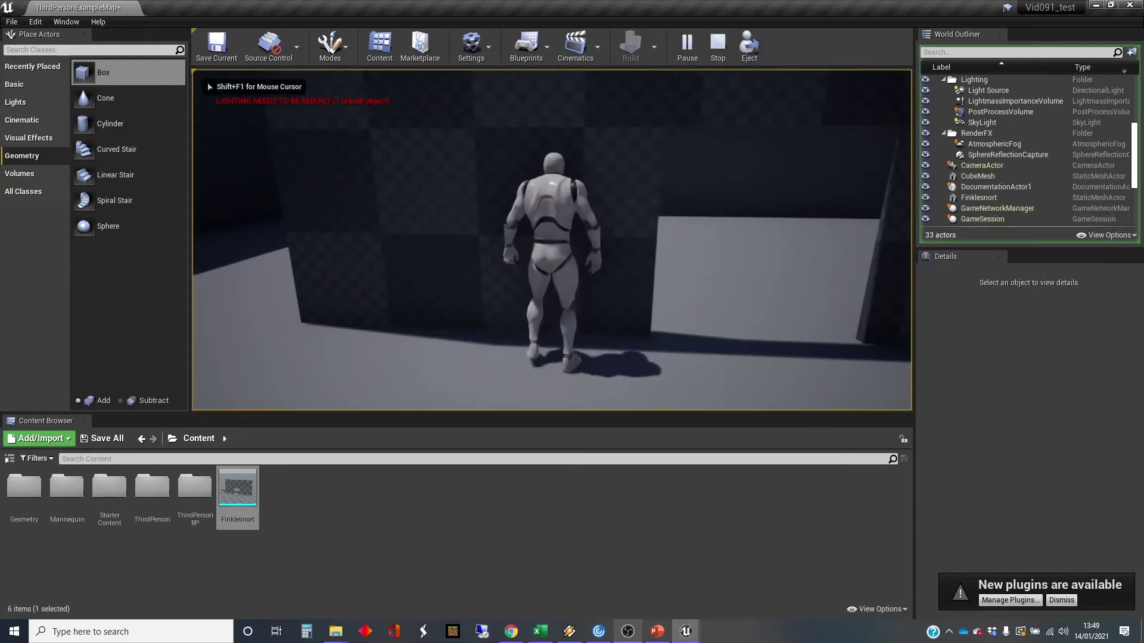
{"action": "key", "text": "d"}
{"action": "key", "text": "w"}
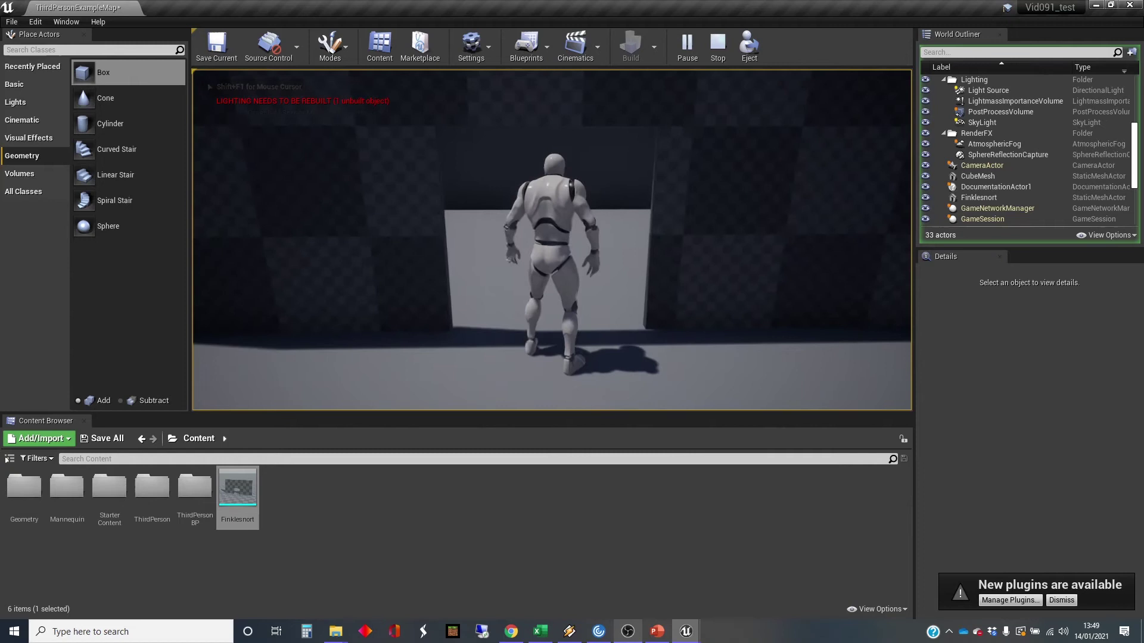
{"action": "key", "text": "w"}
{"action": "key", "text": "a"}
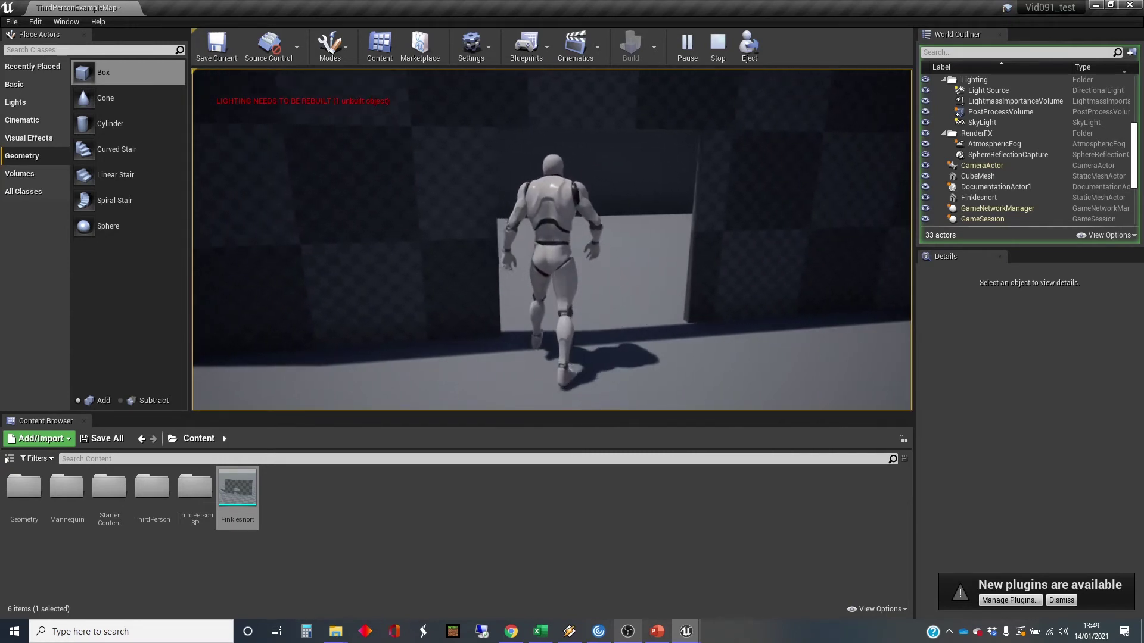
{"action": "key", "text": "a"}
{"action": "key", "text": "w"}
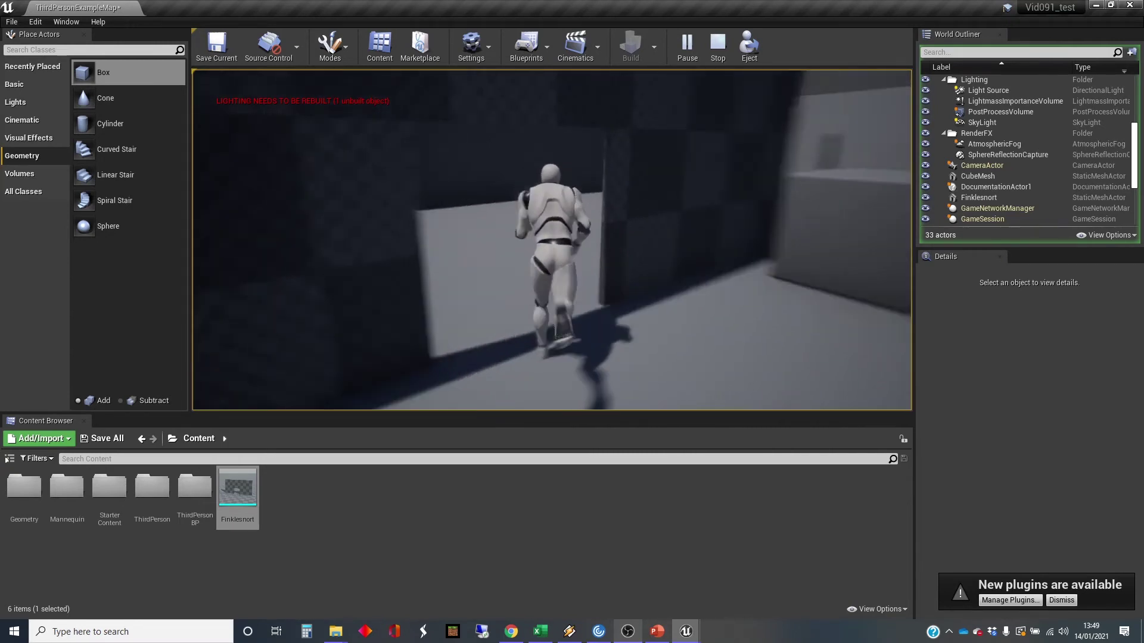
{"action": "key", "text": "s"}
{"action": "key", "text": "w"}
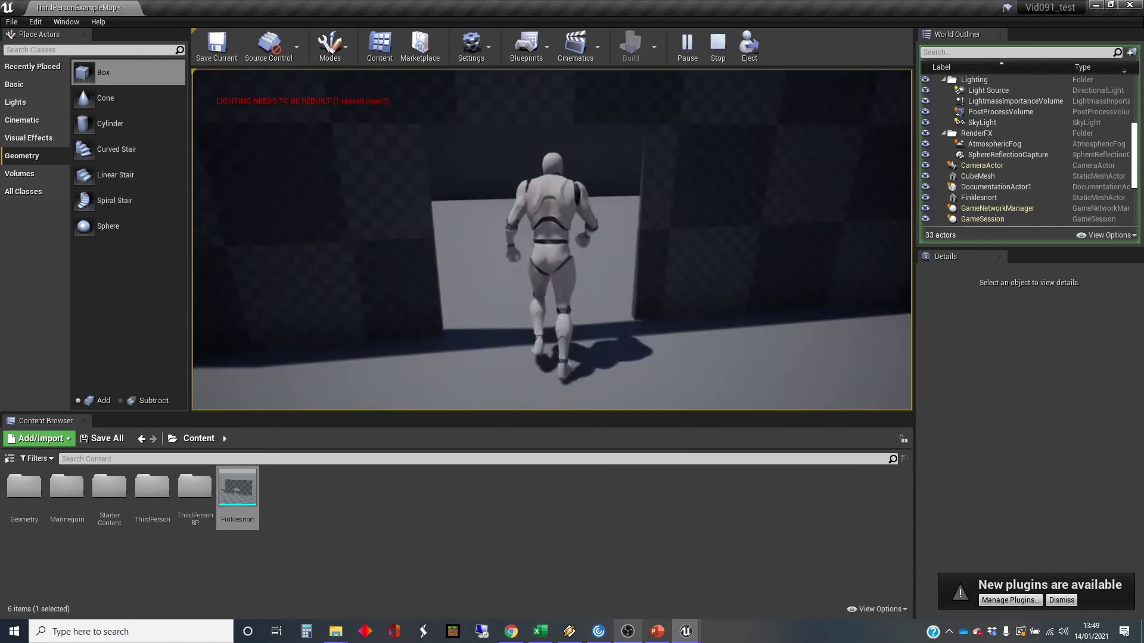
{"action": "key", "text": "a"}
{"action": "key", "text": "s"}
{"action": "key", "text": "s"}
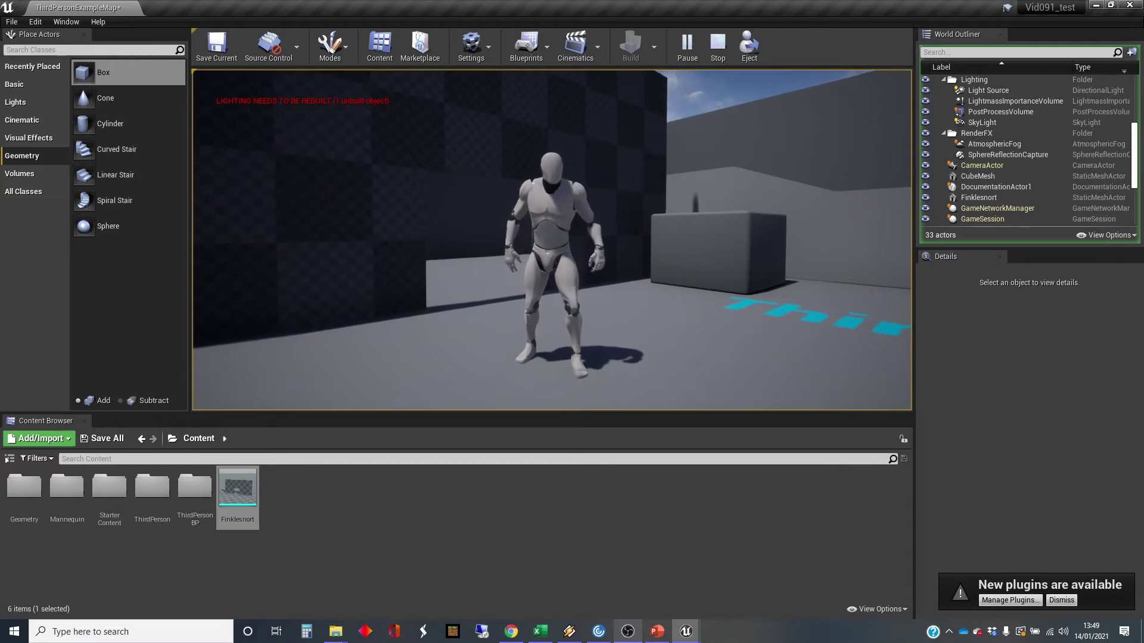
{"action": "key", "text": "Escape"}
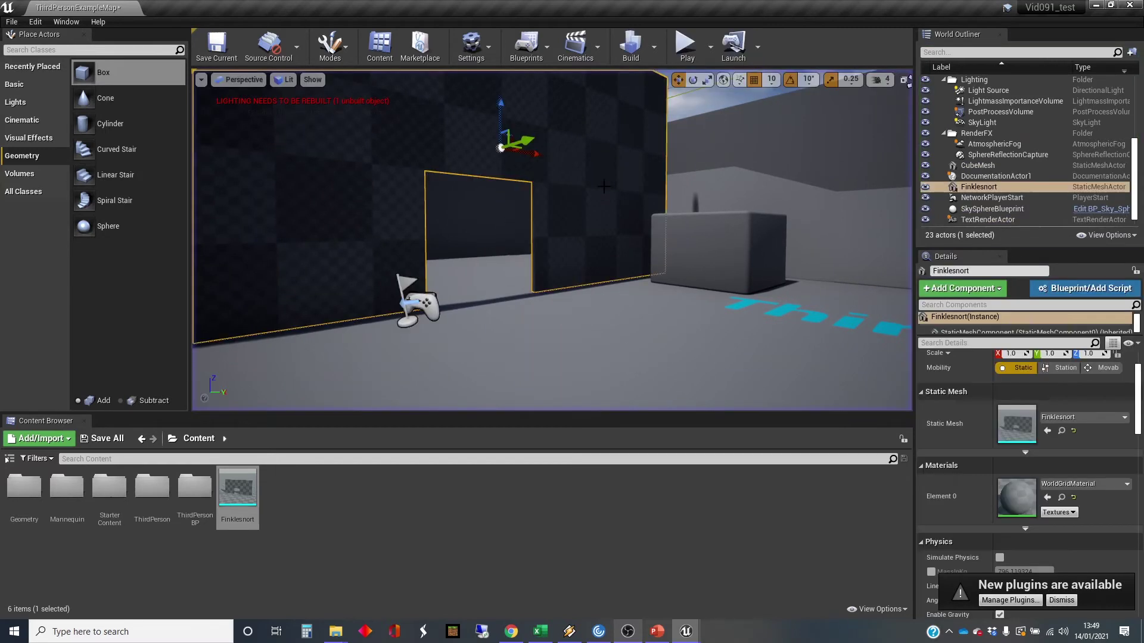
{"action": "right_click_drag", "start_coordinate": [579, 226], "coordinate": [593, 209]}
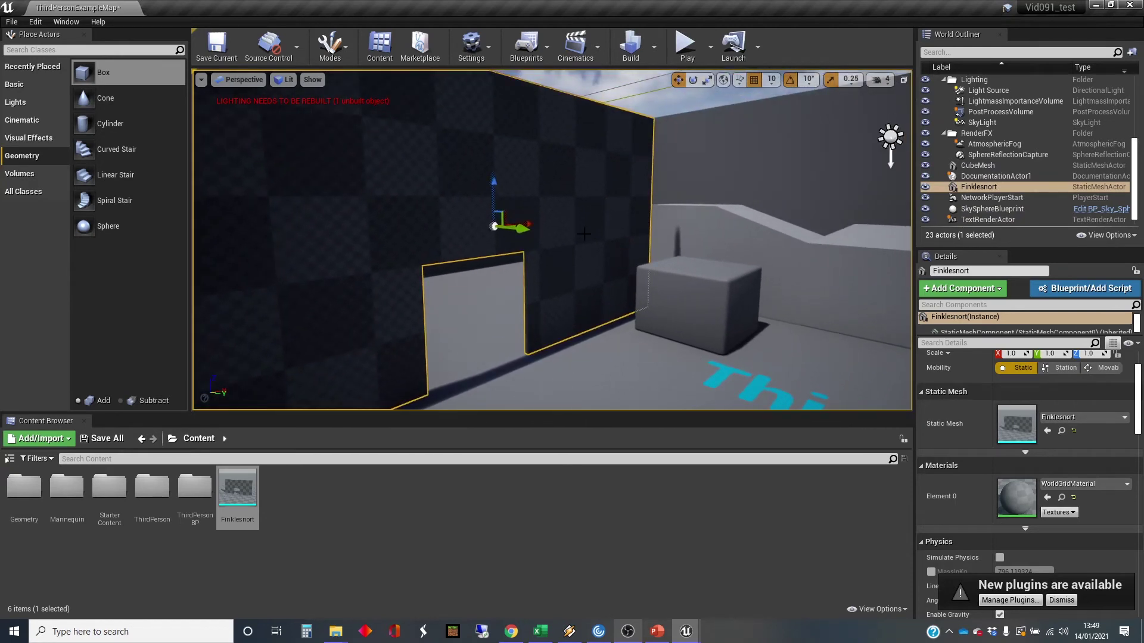
Reopen the Finklesnort mesh and remove its convex collision
{"action": "double_click", "coordinate": [233, 481]}
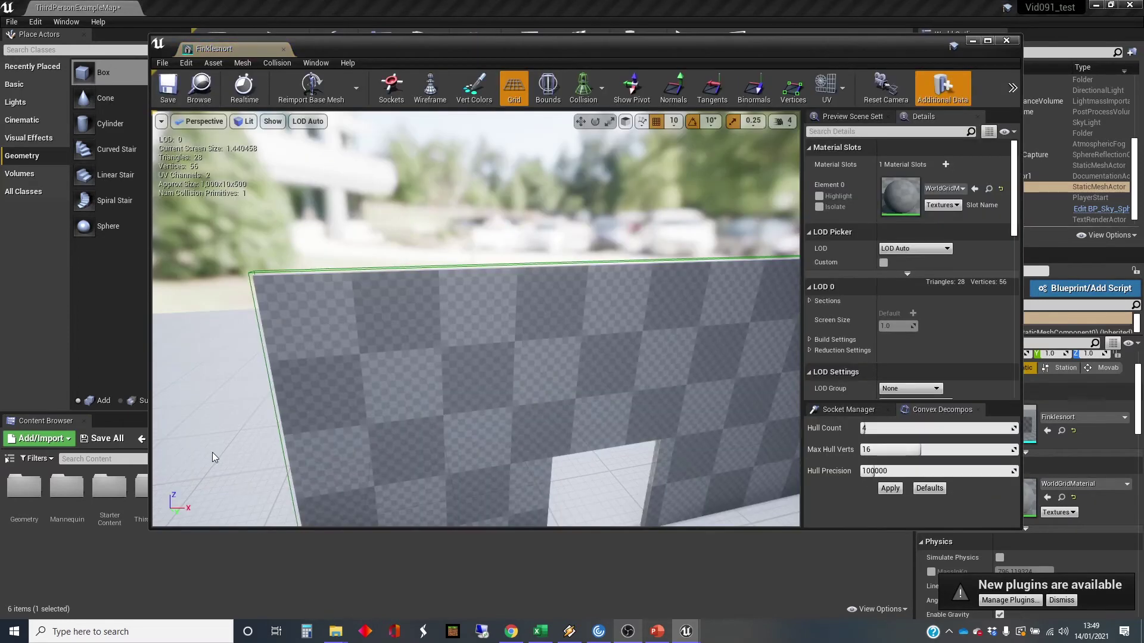
{"action": "left_click", "coordinate": [268, 67]}
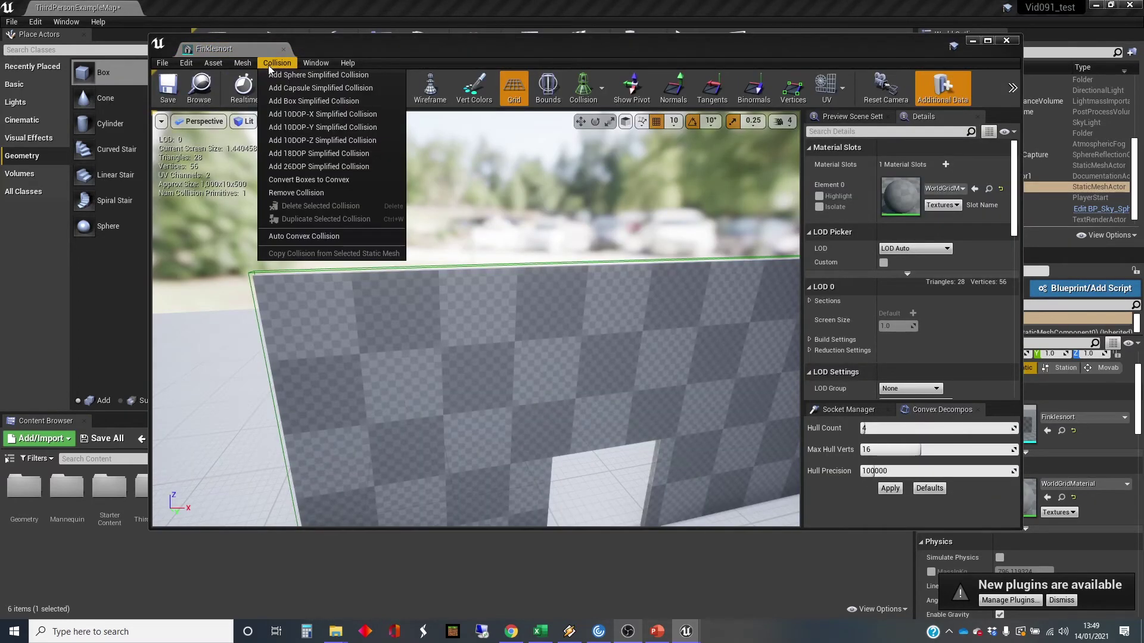
{"action": "left_click", "coordinate": [295, 192]}
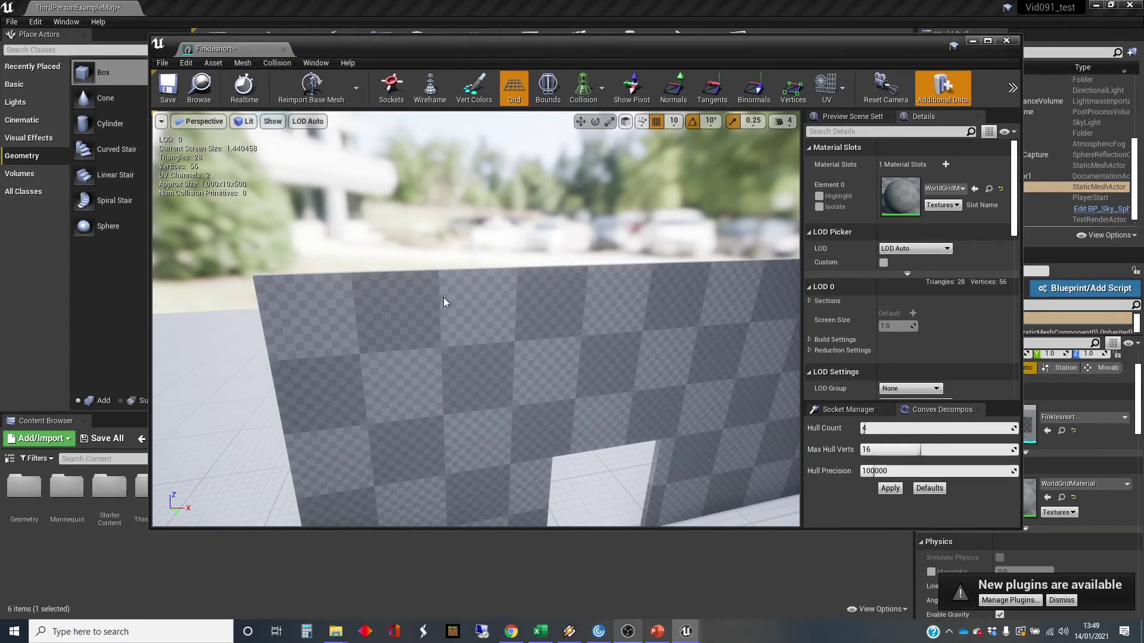
Set the mesh's Collision Complexity to Use Complex Collision As Simple, inspect the collision outline, save the mesh and return to the level
{"action": "scroll", "coordinate": [971, 302], "scroll_direction": "down", "scroll_amount": 10}
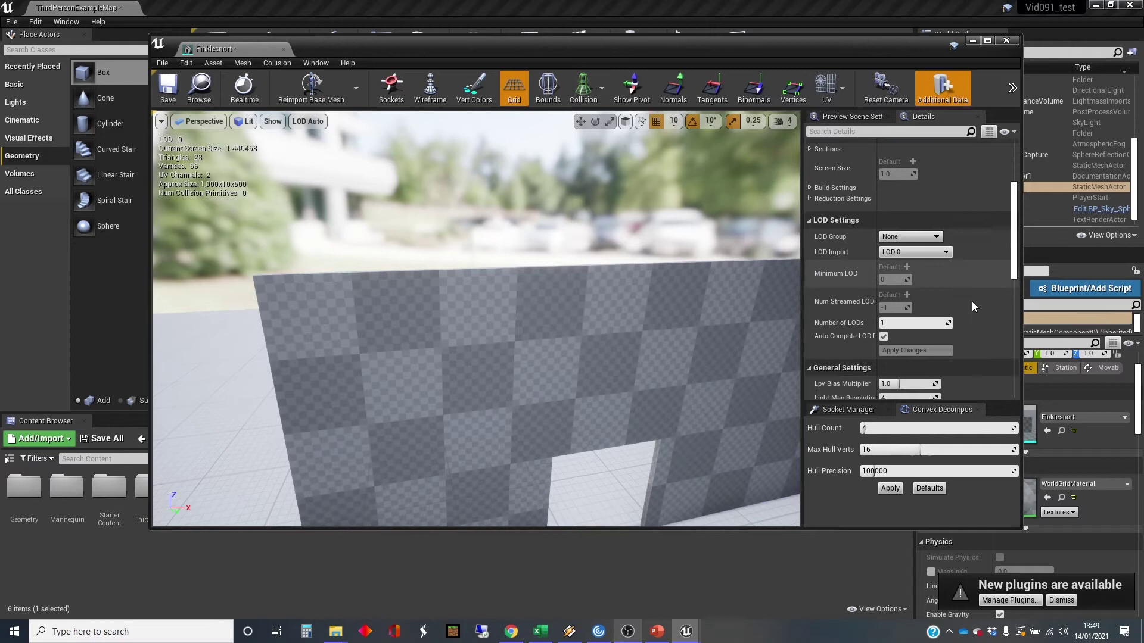
{"action": "scroll", "coordinate": [971, 302], "scroll_direction": "down", "scroll_amount": 6}
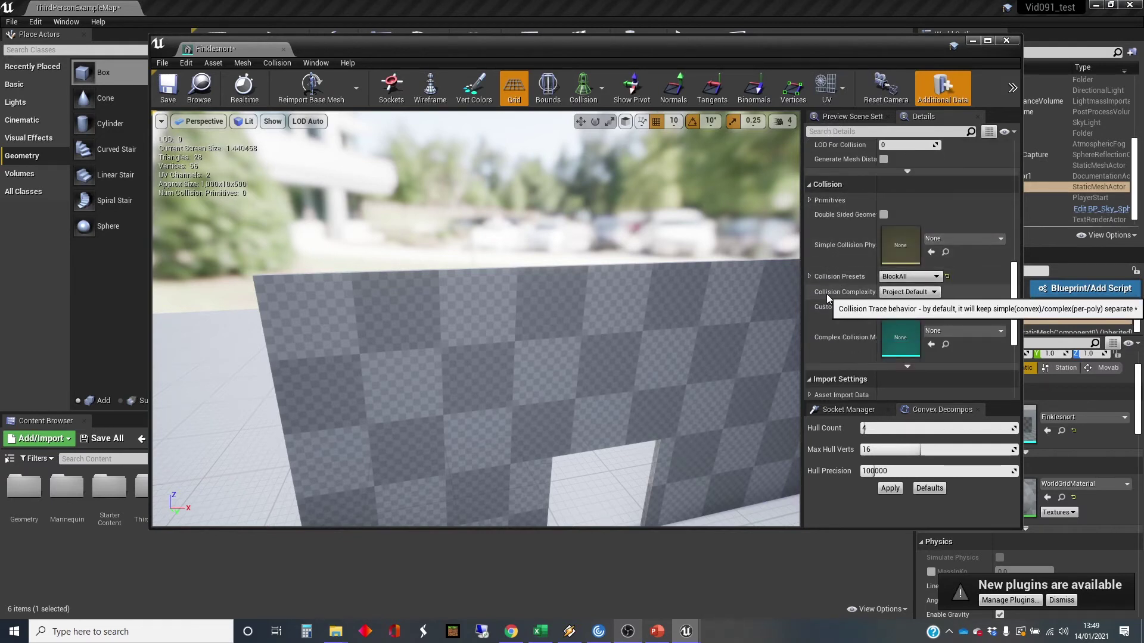
{"action": "left_click", "coordinate": [937, 295]}
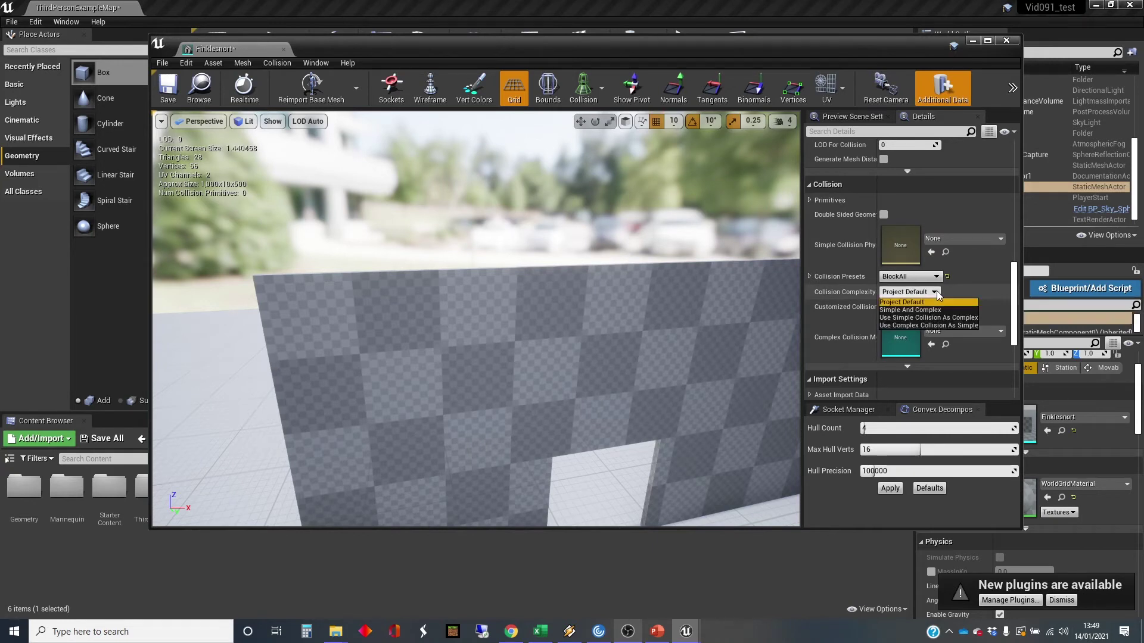
{"action": "left_click", "coordinate": [923, 327]}
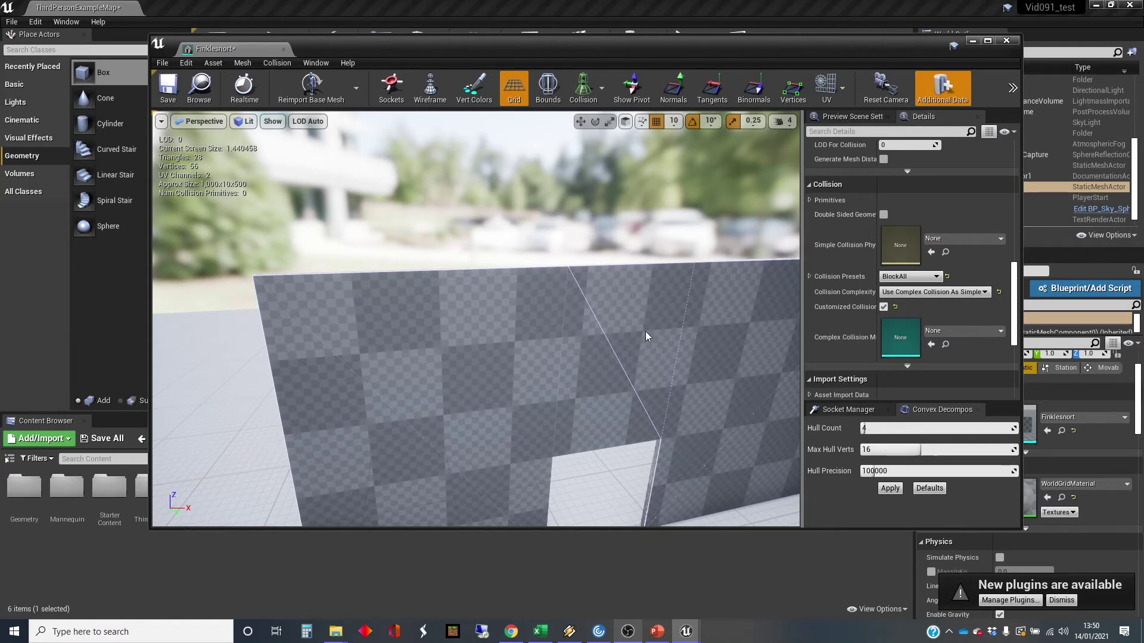
{"action": "right_click_drag", "start_coordinate": [632, 332], "coordinate": [672, 338]}
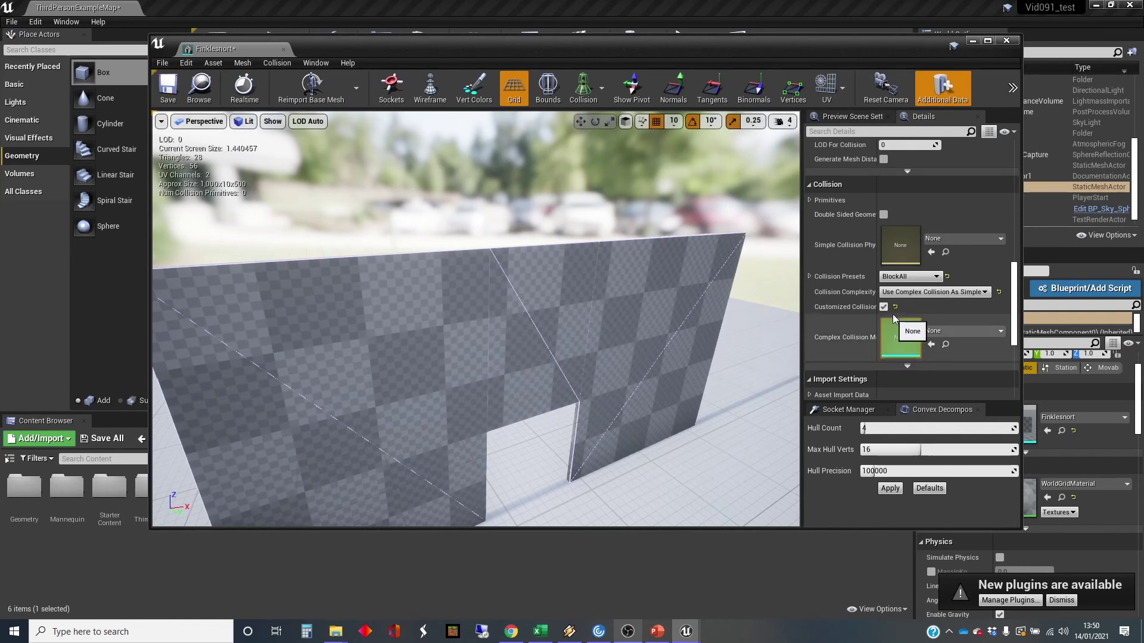
{"action": "left_click", "coordinate": [168, 89]}
{"action": "left_click", "coordinate": [972, 41]}
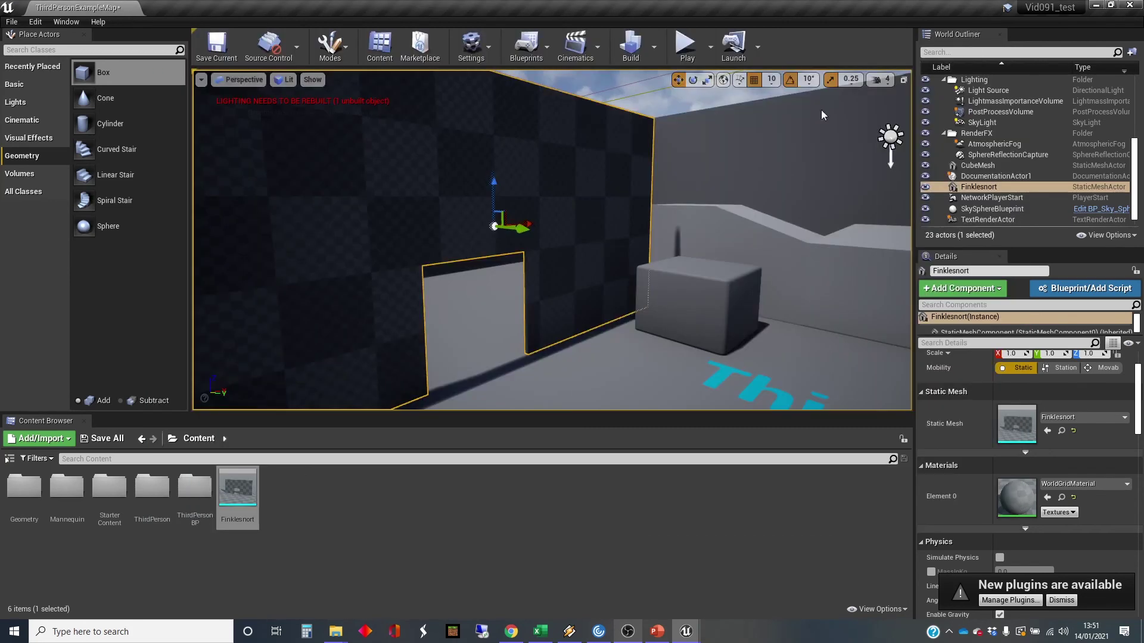
Start a play session to test the complex collision and run the character up to the checkered wall with the doorway
{"action": "left_click", "coordinate": [686, 54]}
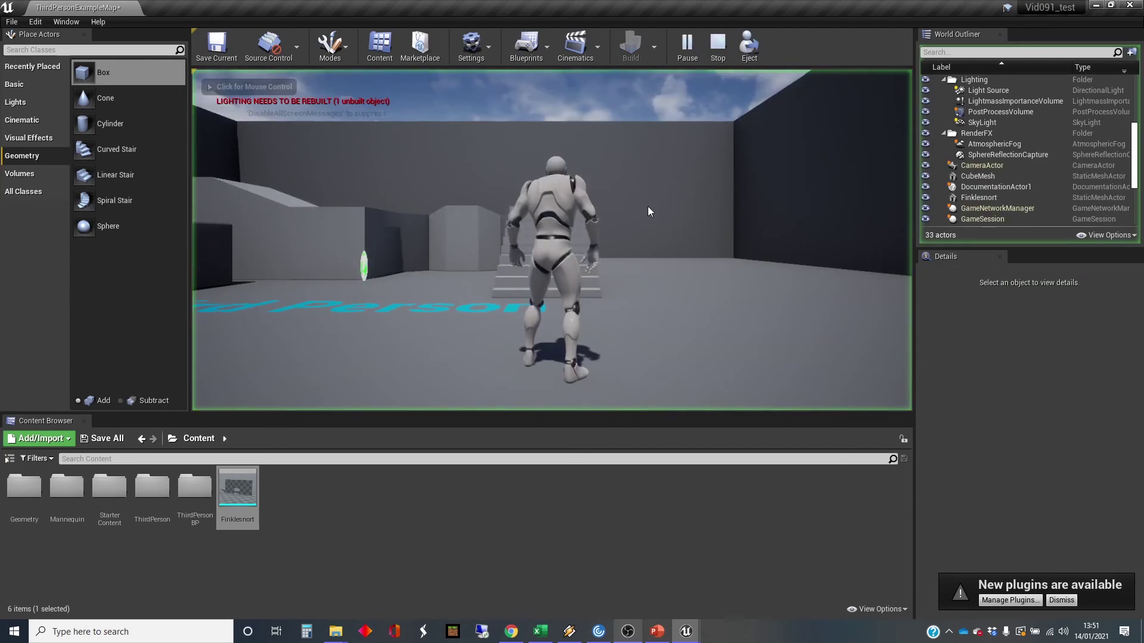
{"action": "key", "text": "w"}
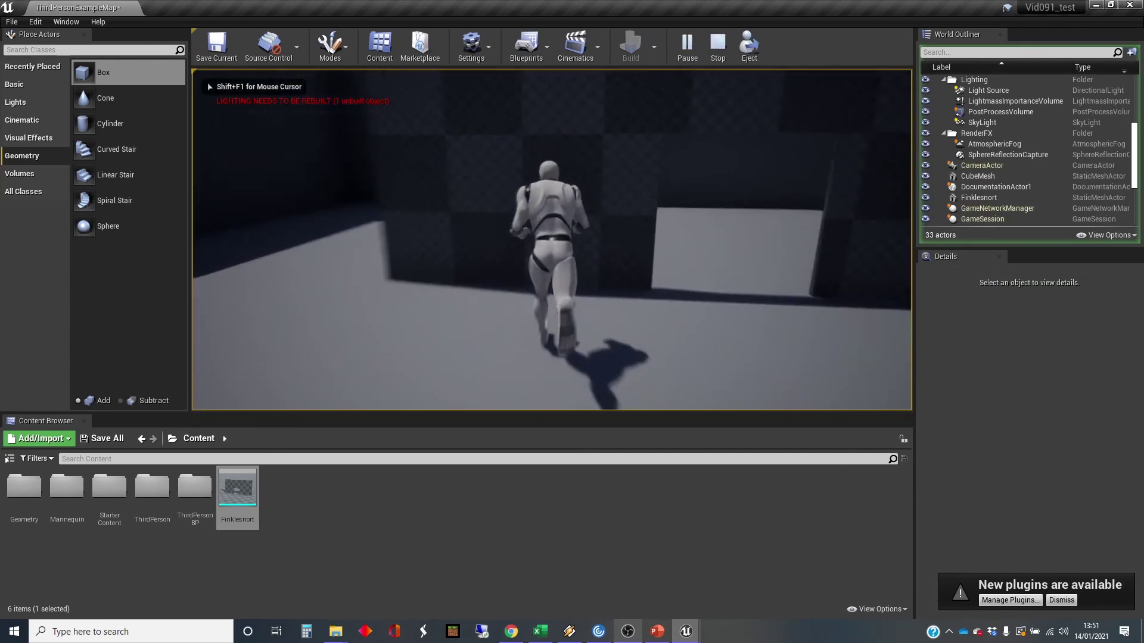
{"action": "key", "text": "d"}
{"action": "key", "text": "w"}
{"action": "key", "text": "s"}
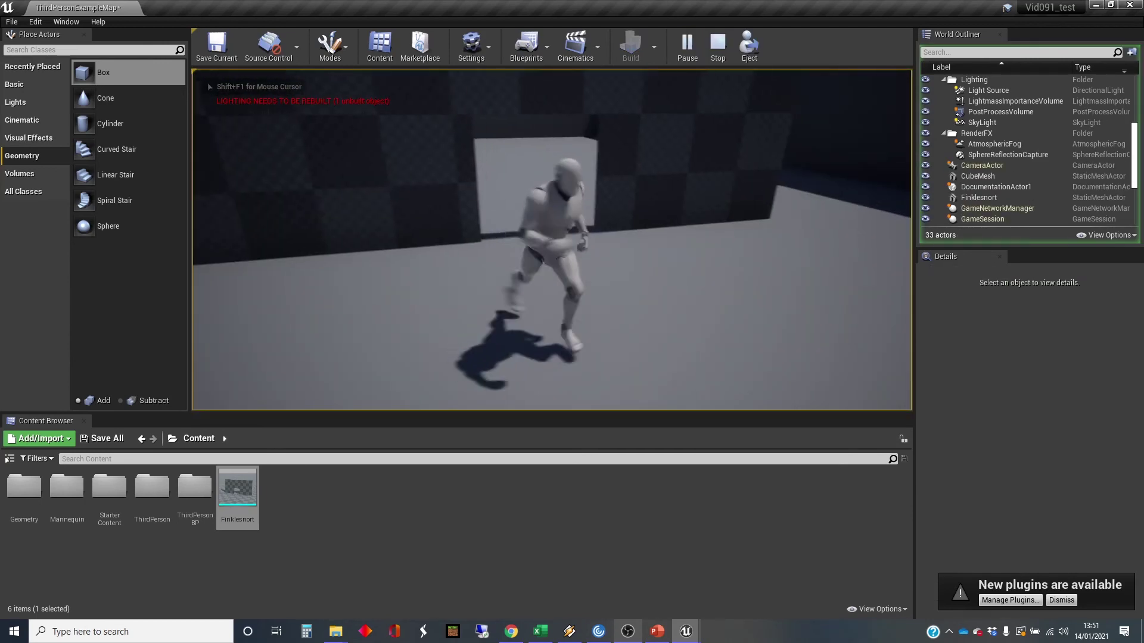
Steer the character through the doorway to the far side of the wall
{"action": "key", "text": "w"}
{"action": "key", "text": "a"}
{"action": "key", "text": "w"}
{"action": "key", "text": "a"}
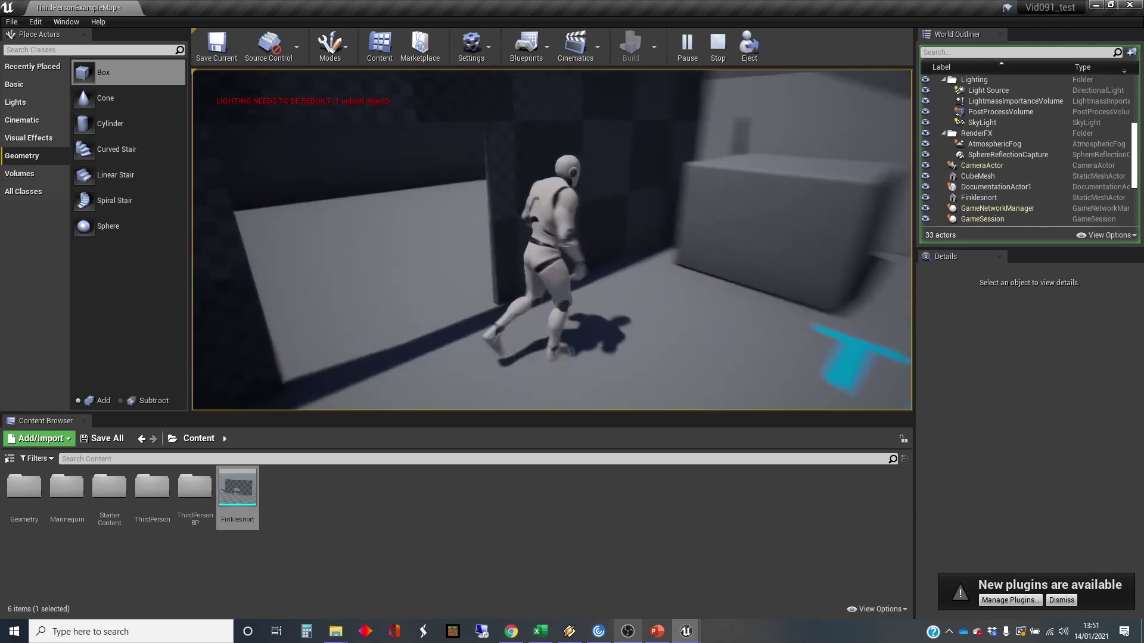
{"action": "key", "text": "w"}
{"action": "key", "text": "a"}
{"action": "key", "text": "w"}
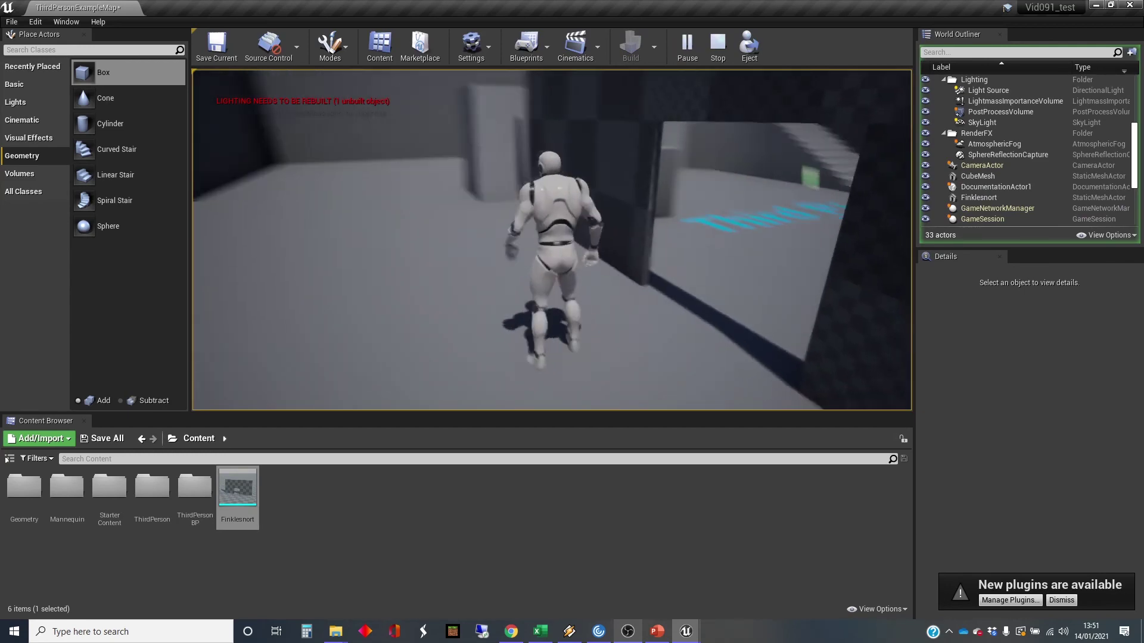
Run the character back to the side with the floor text and move it around in front of the doorway to keep testing the collision
{"action": "key", "text": "w"}
{"action": "key", "text": "d"}
{"action": "key", "text": "w"}
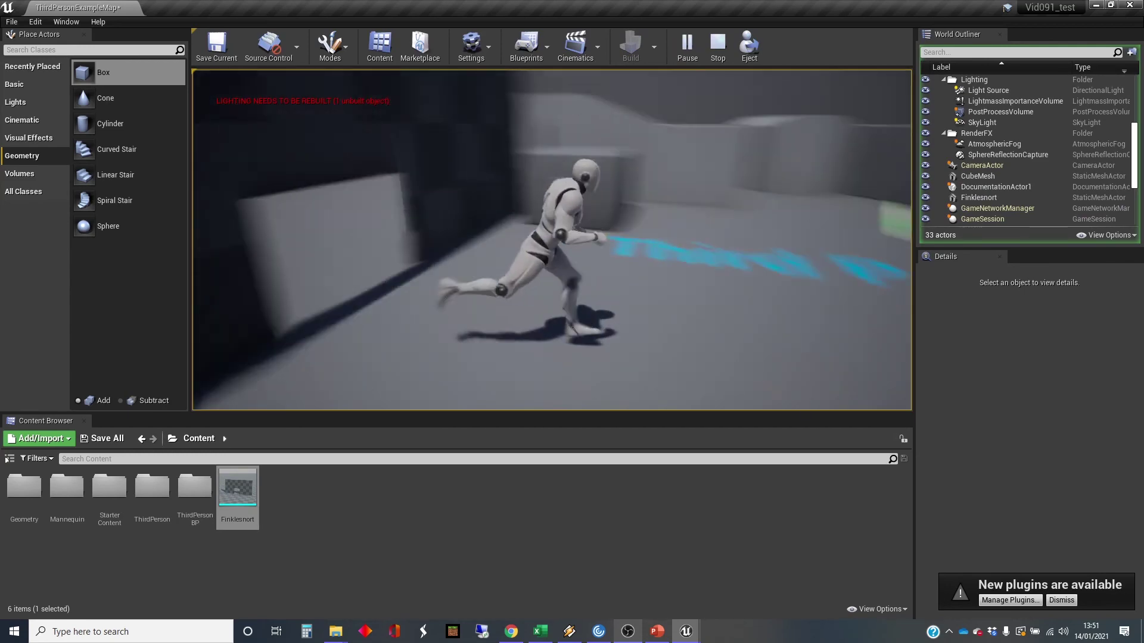
{"action": "key", "text": "s"}
{"action": "key", "text": "a"}
{"action": "key", "text": "w"}
{"action": "key", "text": "d"}
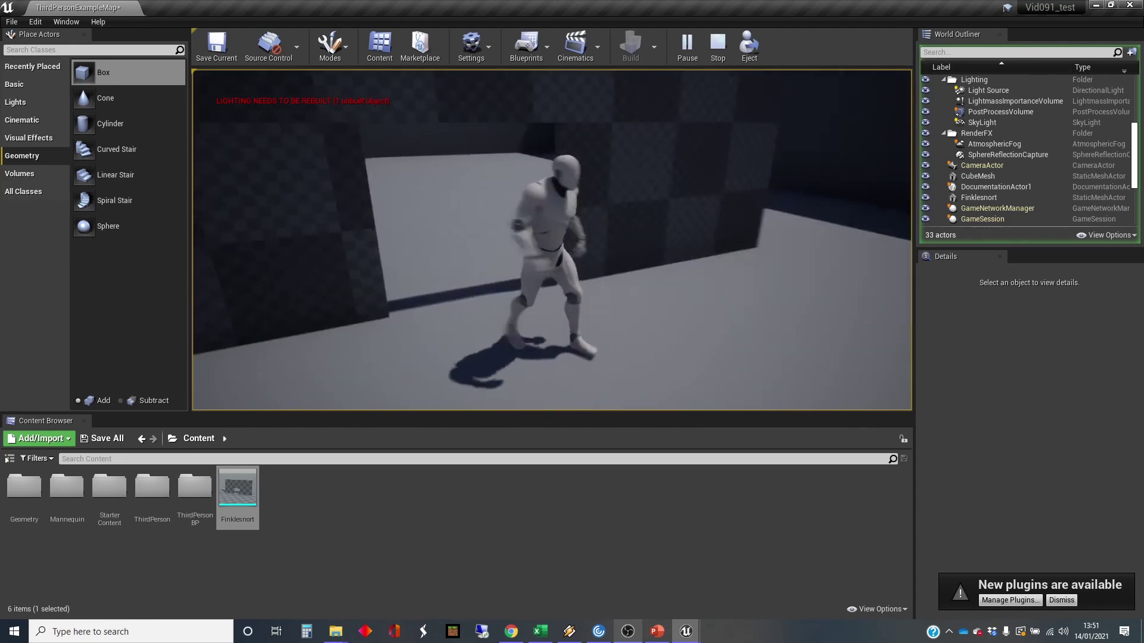
{"action": "key", "text": "w"}
{"action": "key", "text": "d"}
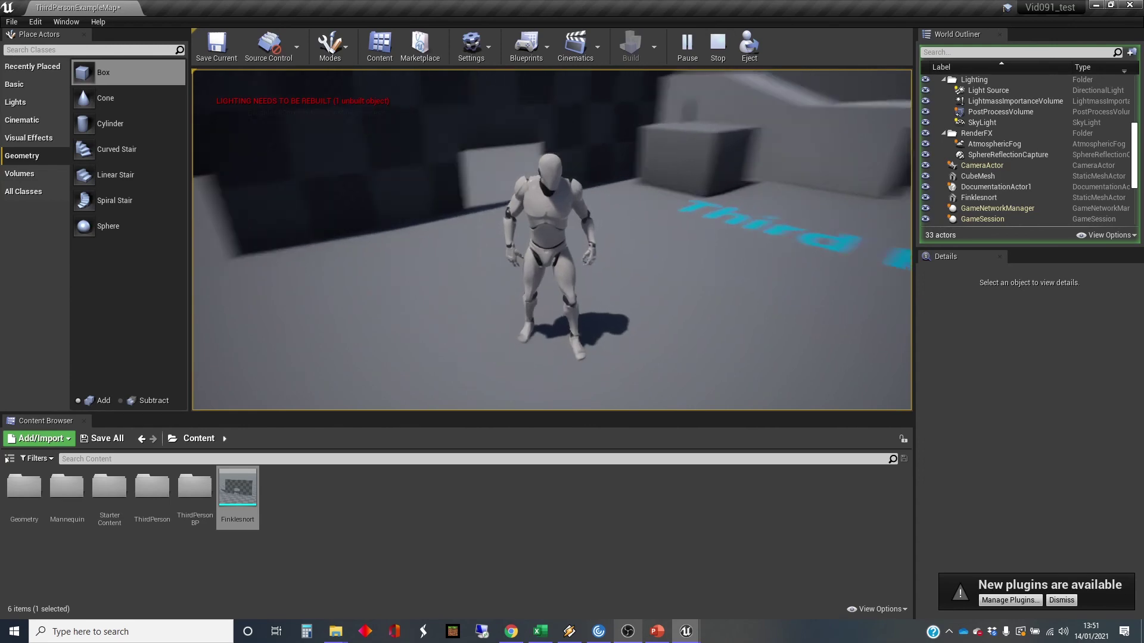